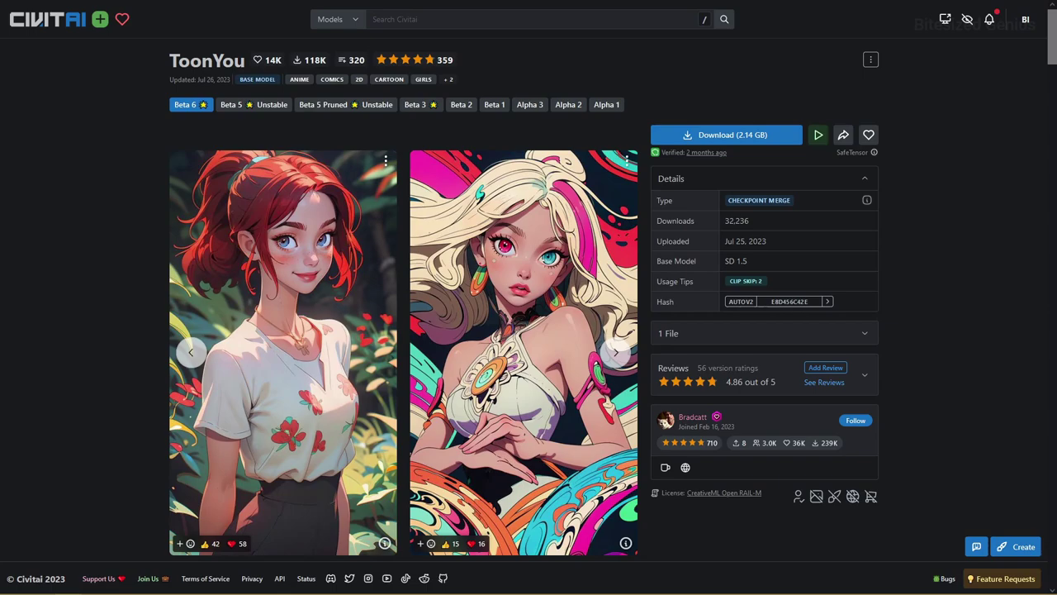
# Page through the ToonYou sample images in the Civitai gallery
pyautogui.click(617, 352)
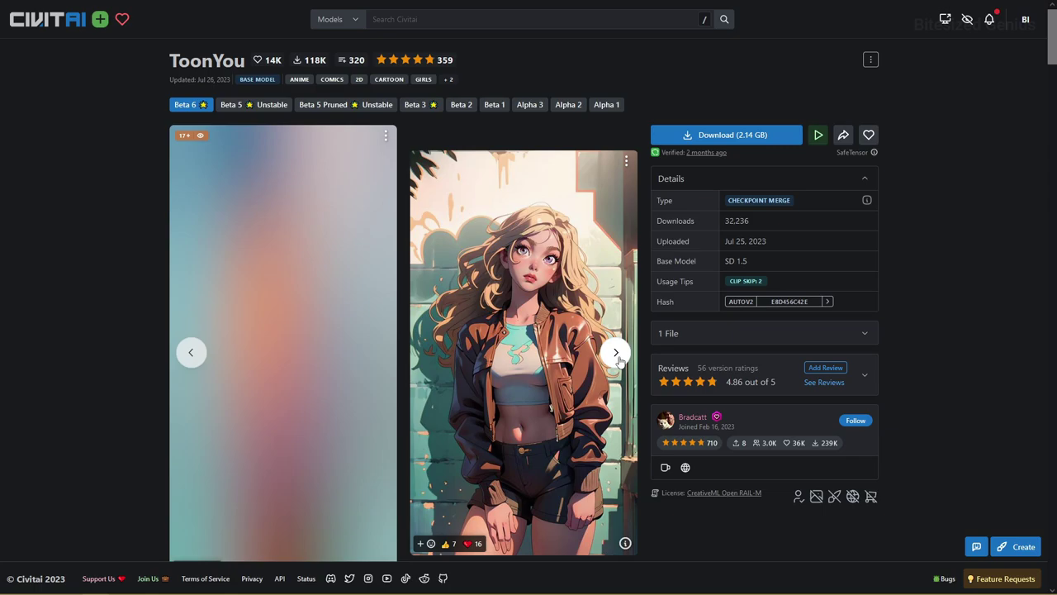
pyautogui.click(618, 355)
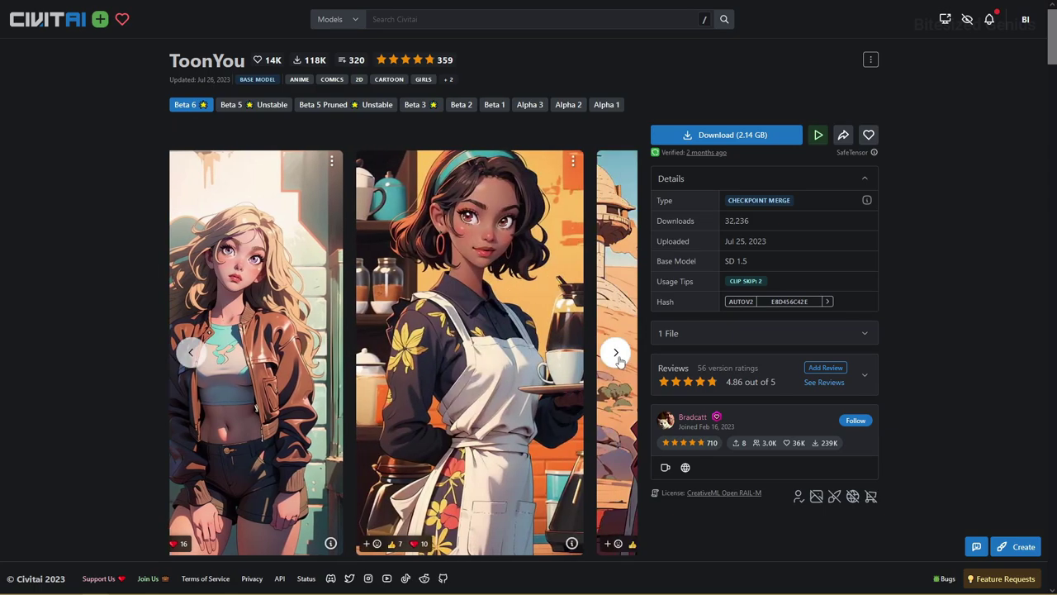
pyautogui.click(618, 355)
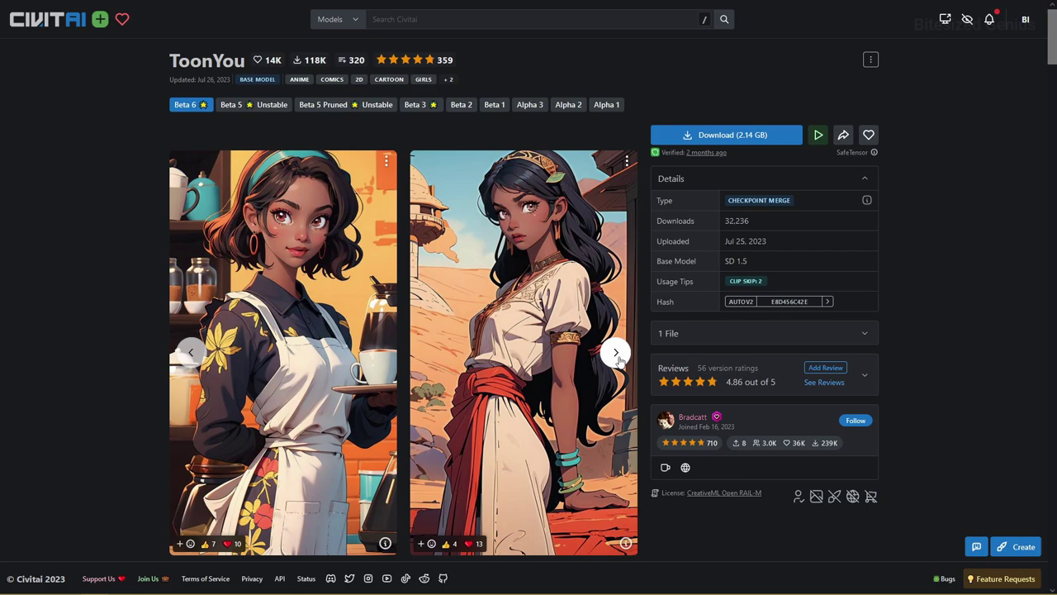
pyautogui.click(616, 353)
pyautogui.click(616, 354)
# Expand the ToonYou model description and scroll to its Recommended Settings
pyautogui.scroll(-5, 320, 401)
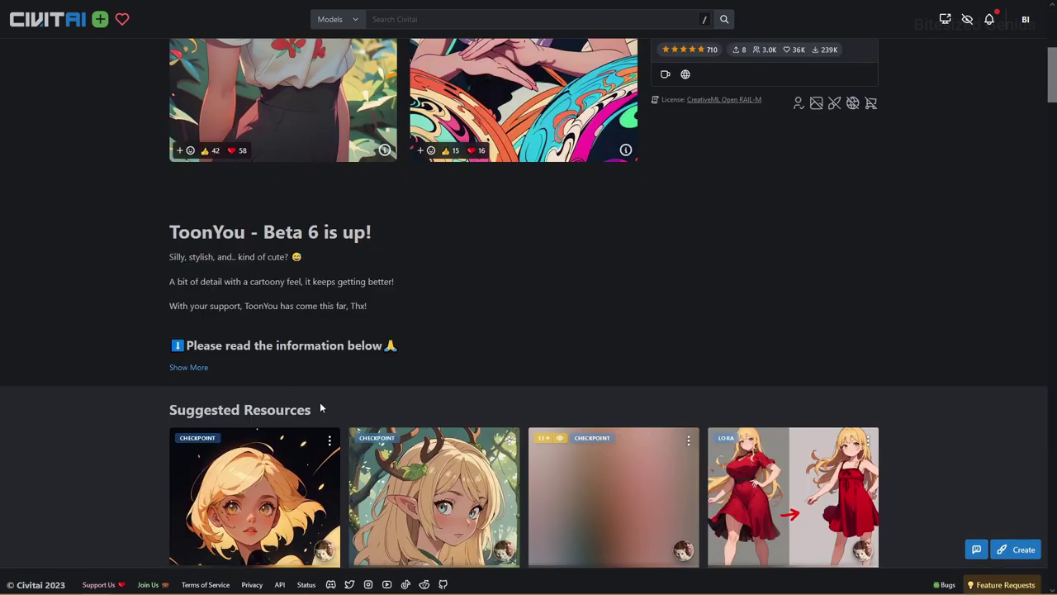
pyautogui.click(188, 368)
pyautogui.middleClick(698, 239)
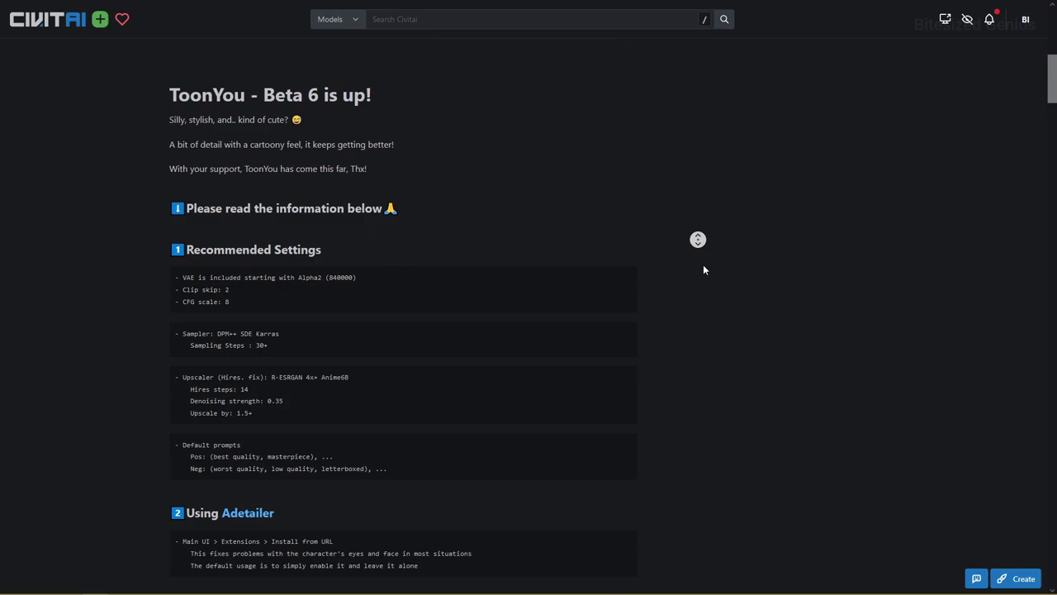
pyautogui.middleClick(703, 264)
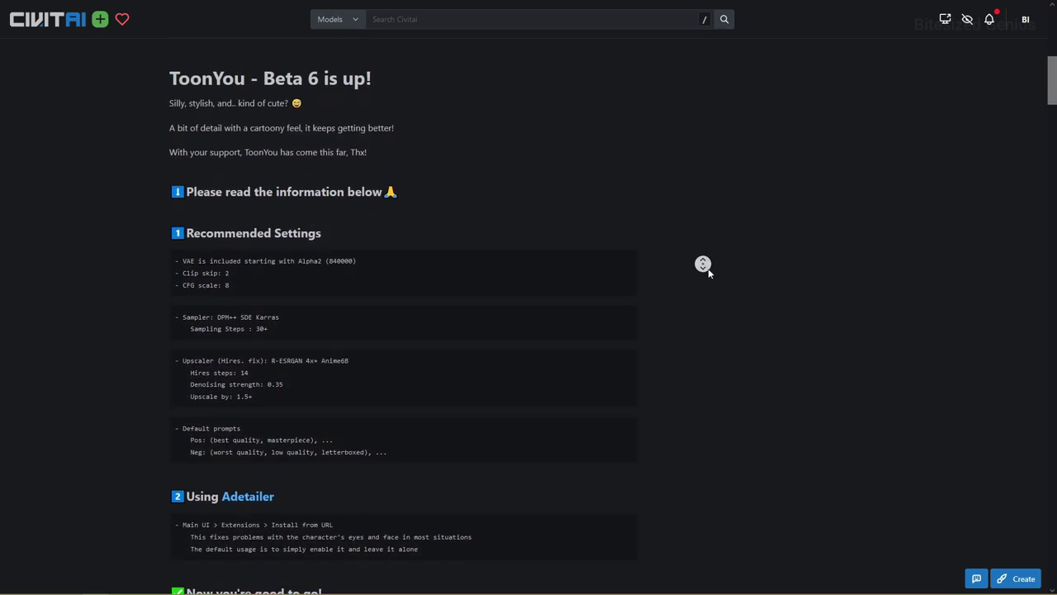
pyautogui.click(708, 267)
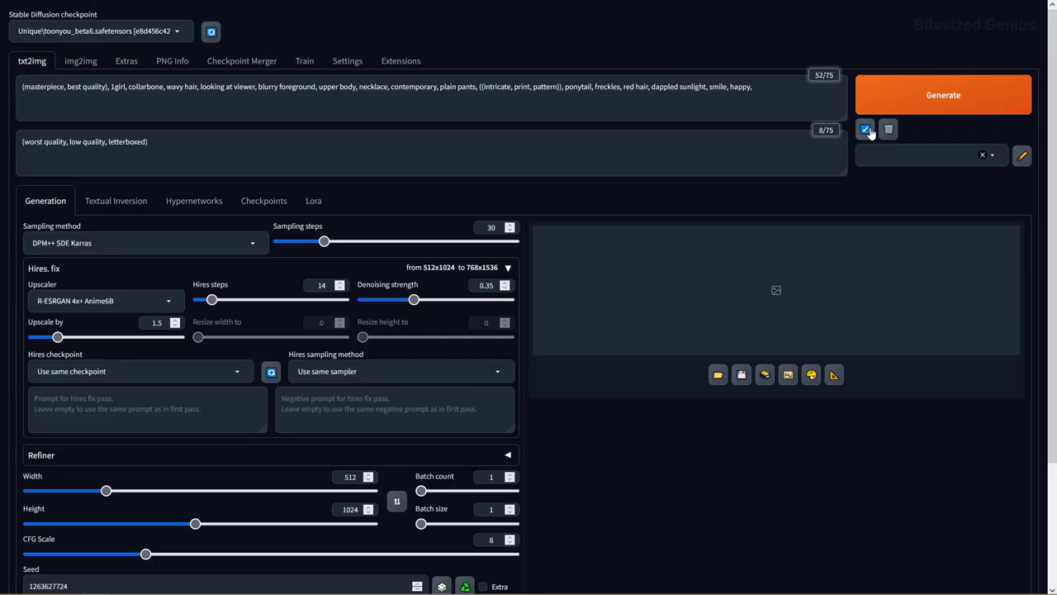
# Generate the toonyou_beta6 image of a freckled, red-haired girl smiling in a park
pyautogui.click(934, 101)
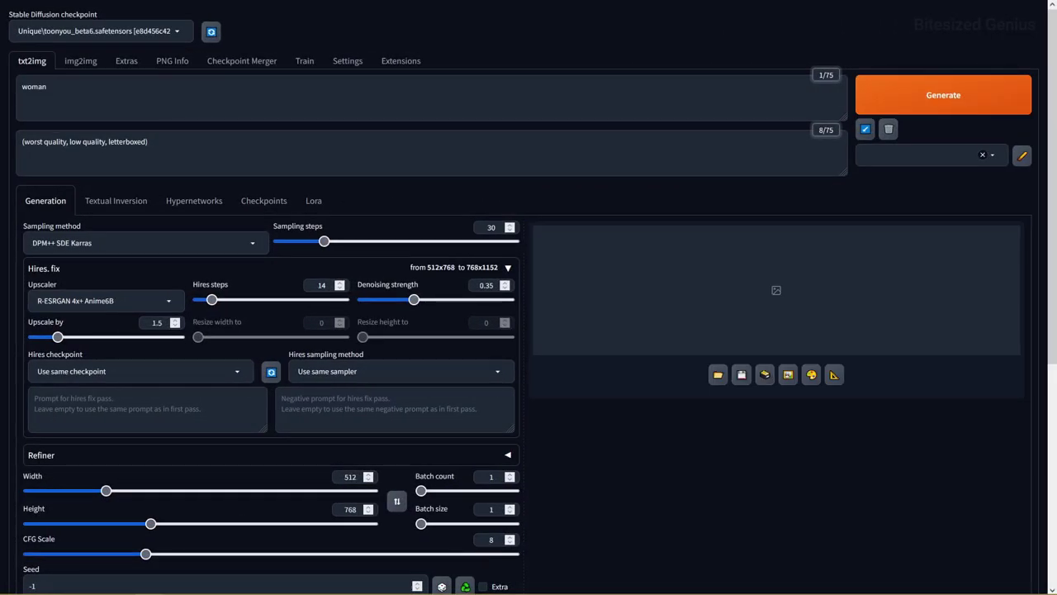
# Render the ToonYou Prompt S/R grid swapping subjects like woman, man, horse, mouse, cat
pyautogui.scroll(-5, 306, 289)
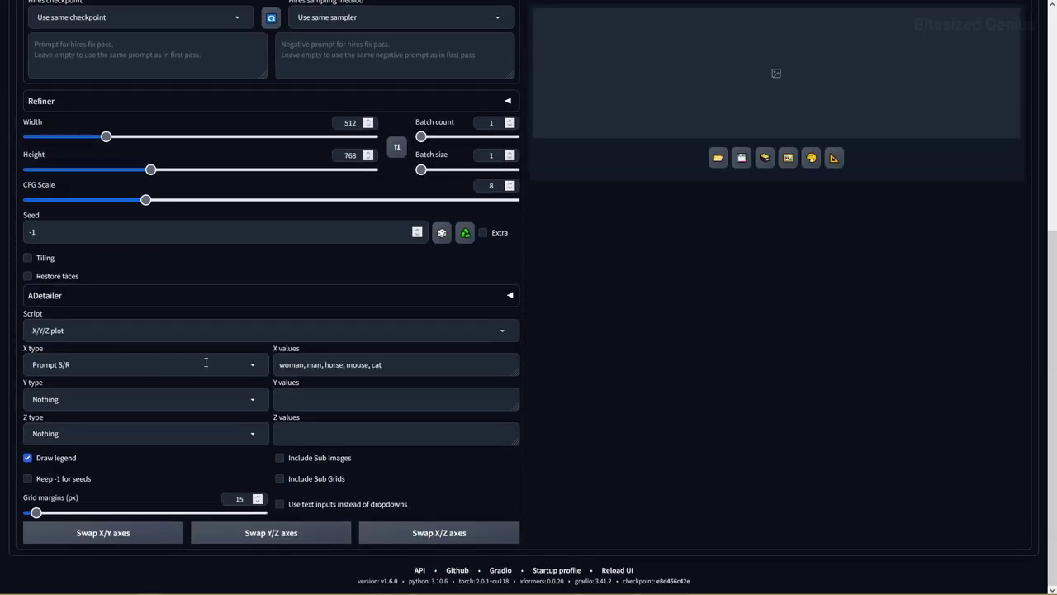
pyautogui.scroll(5, 301, 384)
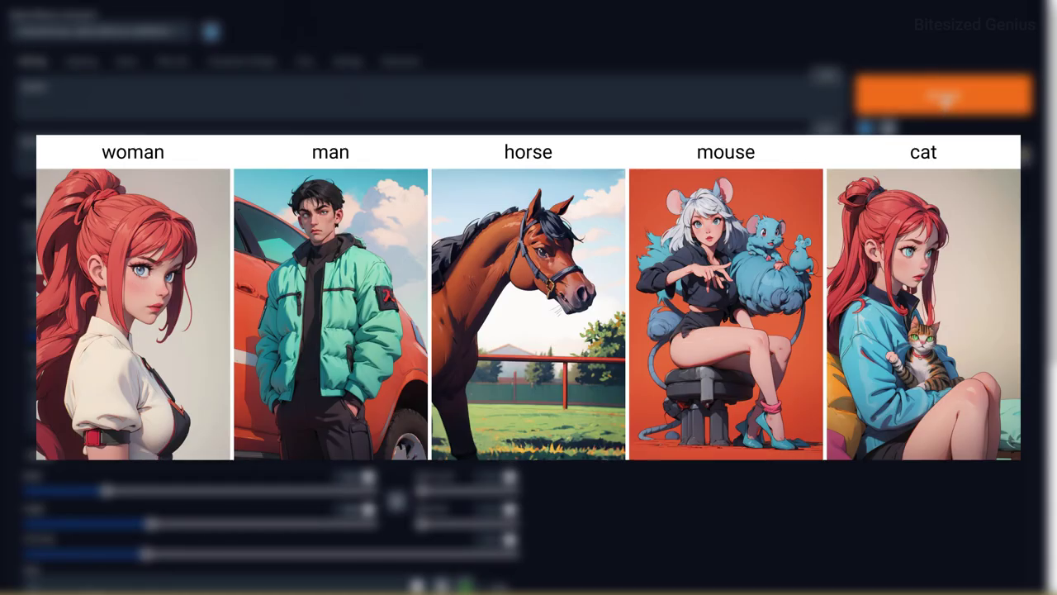
pyautogui.click(943, 100)
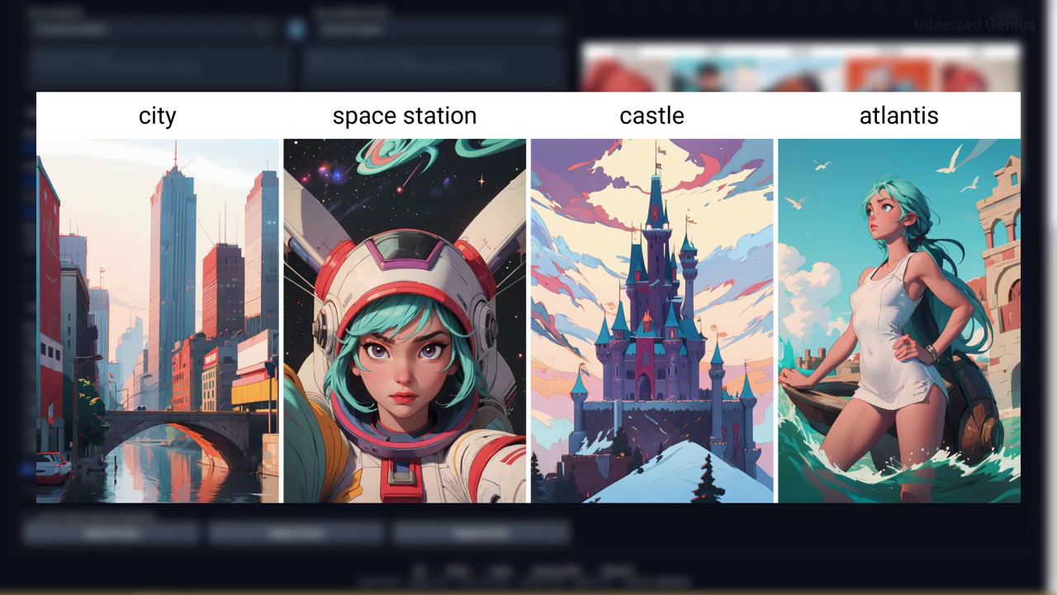
# Render the ToonYou grid comparing car, airplane, glasses, fire and sword
pyautogui.scroll(5, 529, 298)
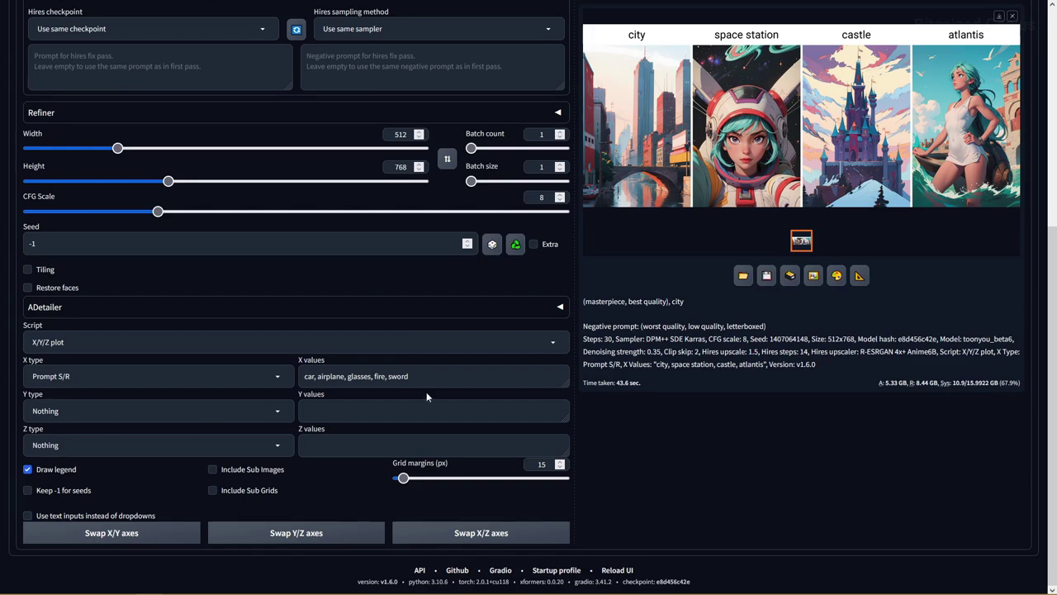
pyautogui.scroll(5, 446, 463)
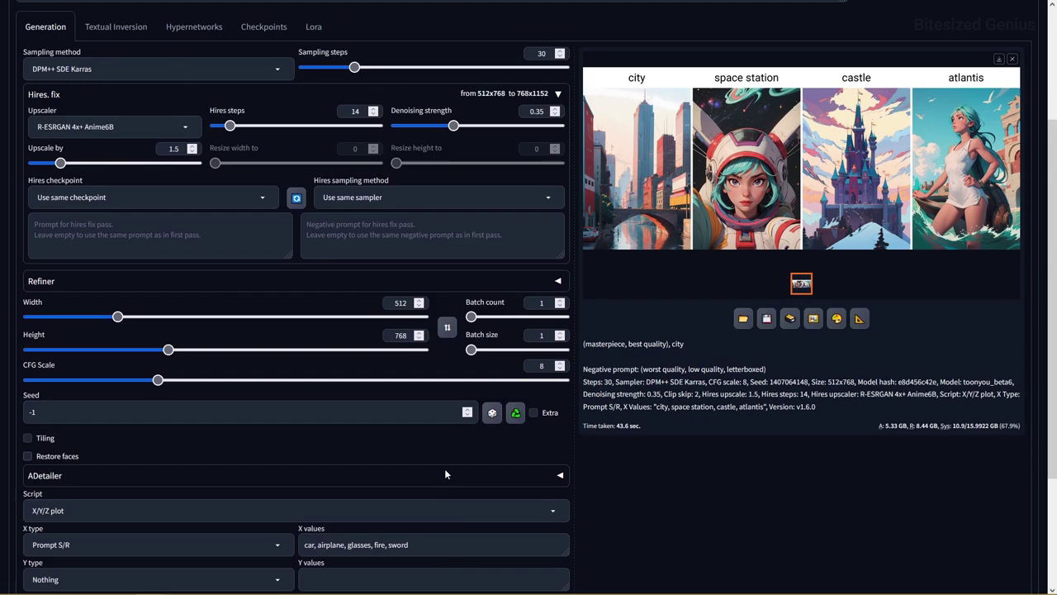
pyautogui.click(946, 97)
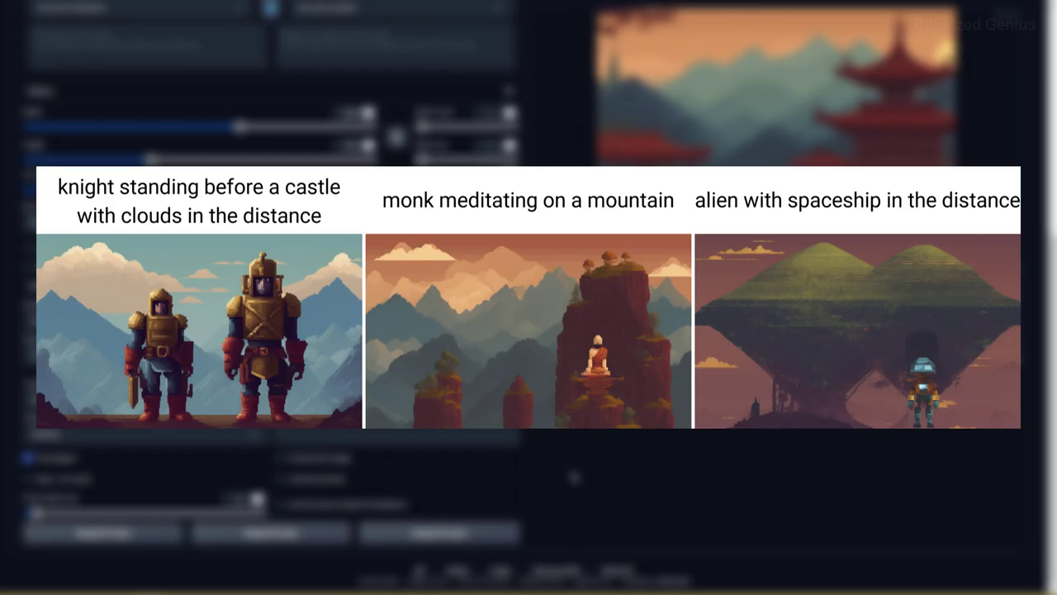
# Render the pixhell_v20 grid of a knight before a castle, a meditating monk and an alien with spaceship
pyautogui.scroll(1, 586, 483)
pyautogui.scroll(5, 588, 483)
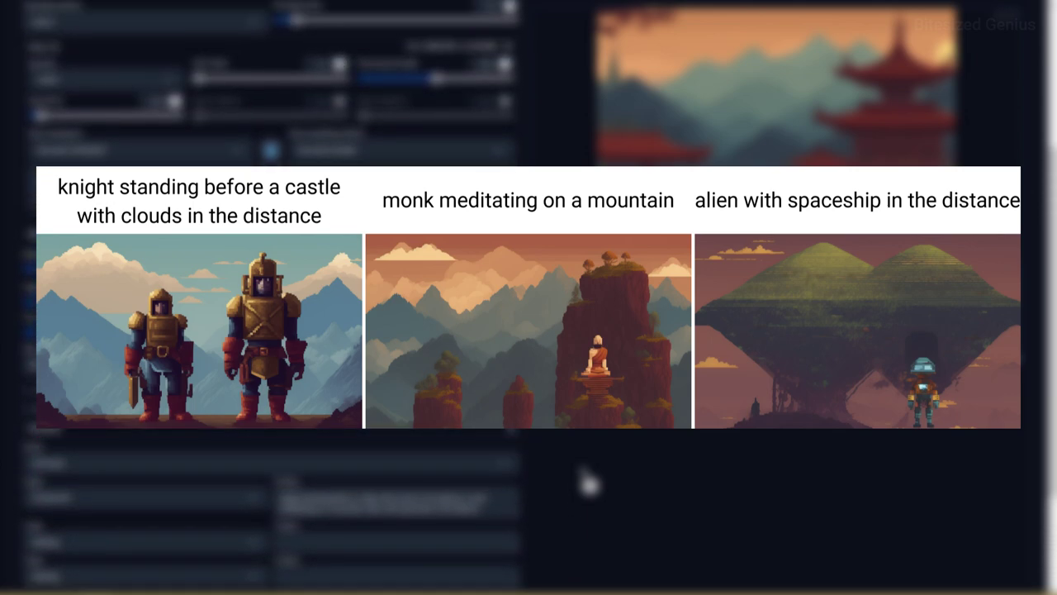
pyautogui.scroll(5, 588, 483)
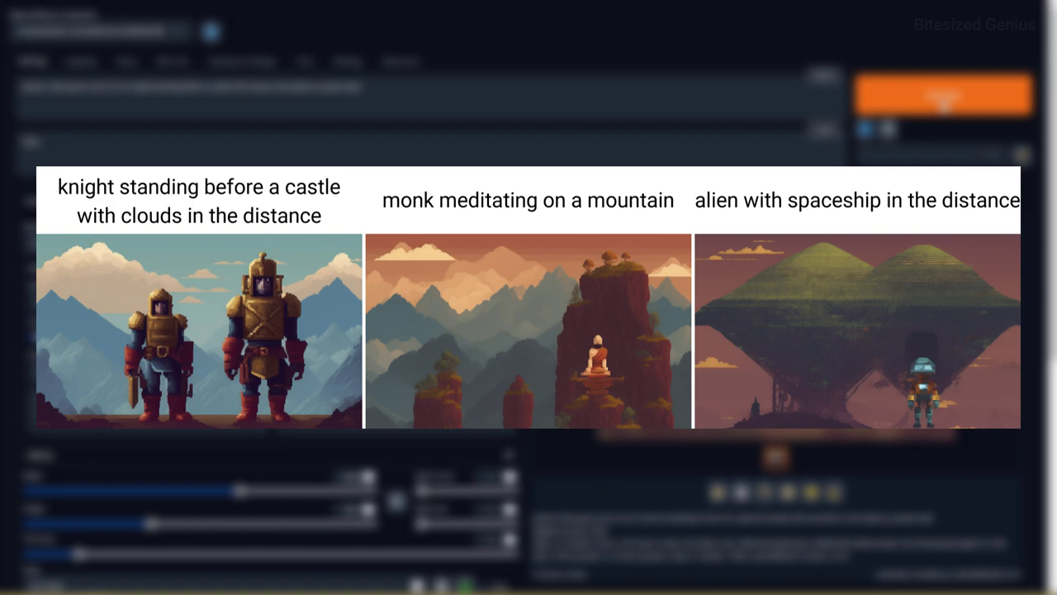
pyautogui.click(944, 107)
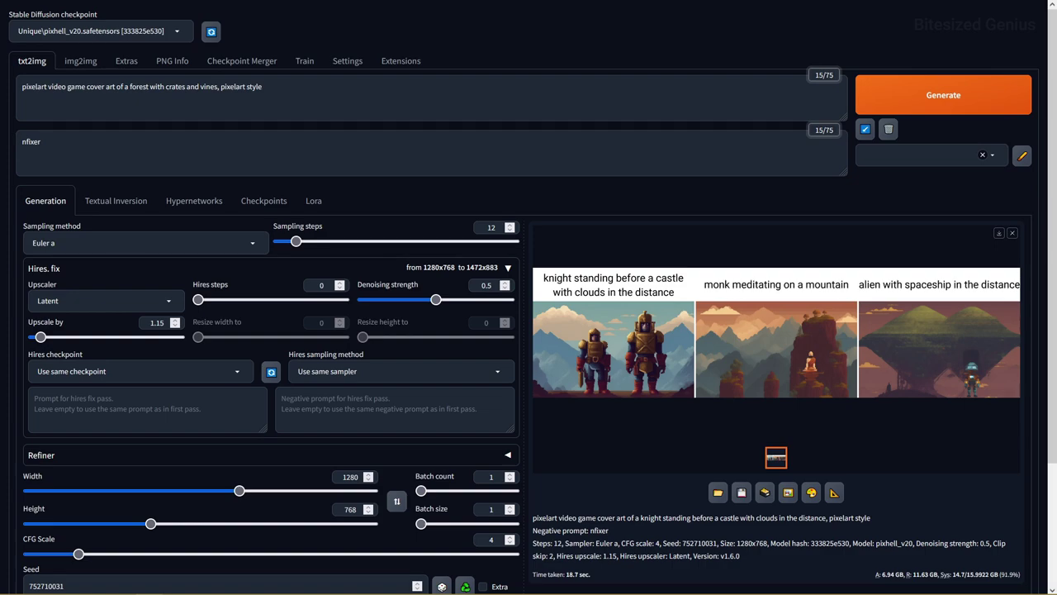
# Generate the Pixhell forest video-game cover with crates and vines
pyautogui.click(979, 107)
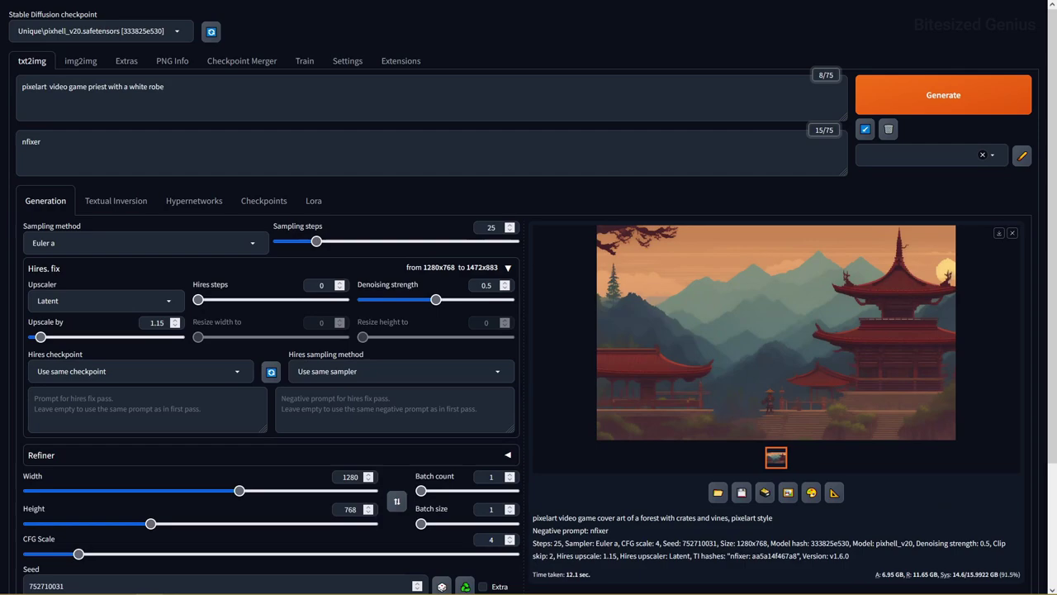
# Generate the white-robed priest with Pixel art post-processing at Downscale 2
pyautogui.click(164, 86)
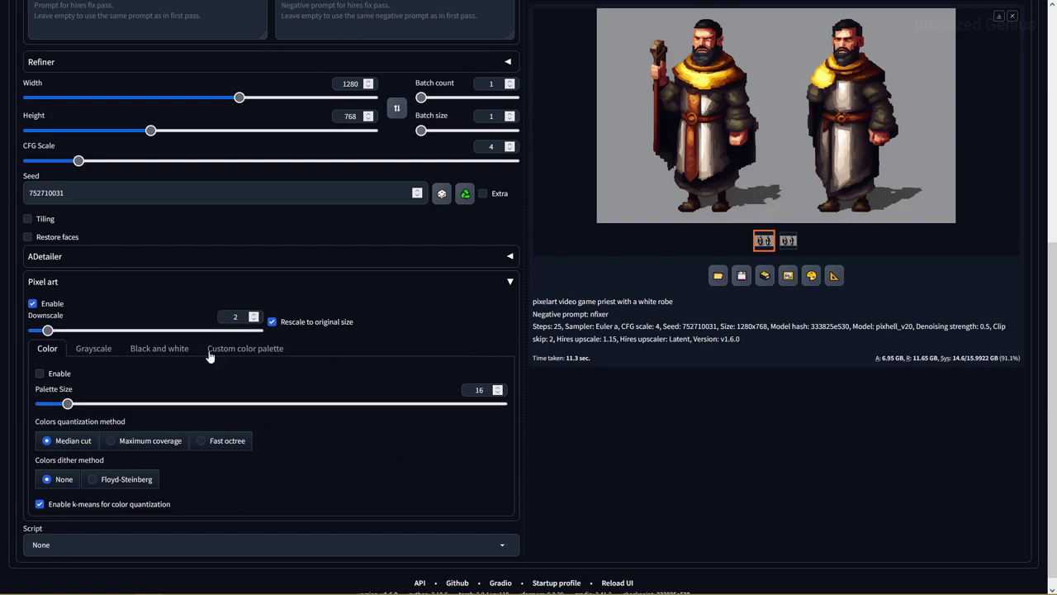
pyautogui.middleClick(708, 456)
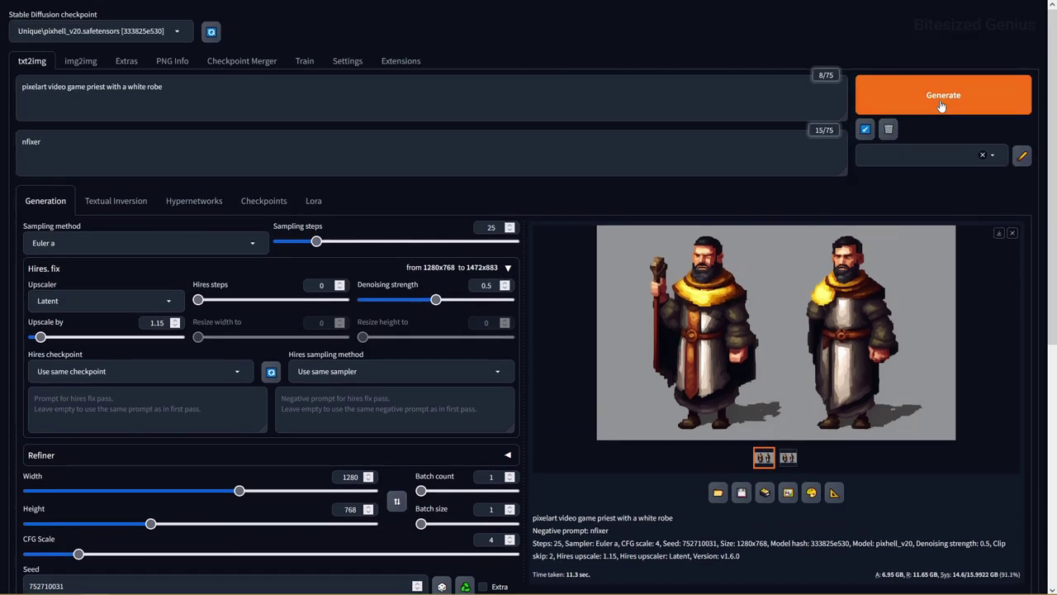
pyautogui.click(943, 97)
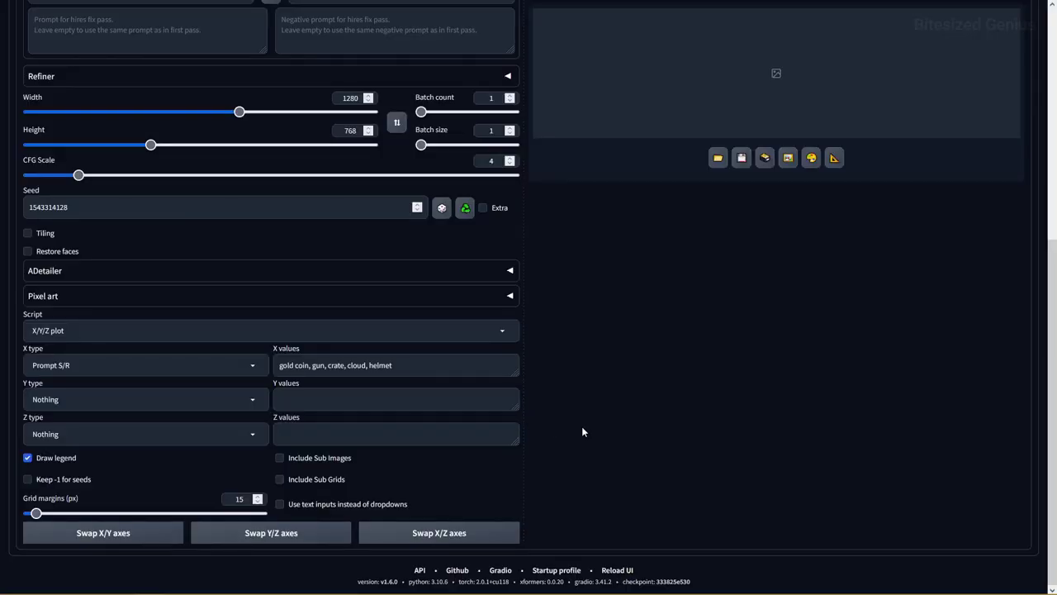
# Render the Pixhell Prompt S/R grid of gold coin, gun, crate, cloud and helmet with Ctrl+Enter
pyautogui.middleClick(587, 435)
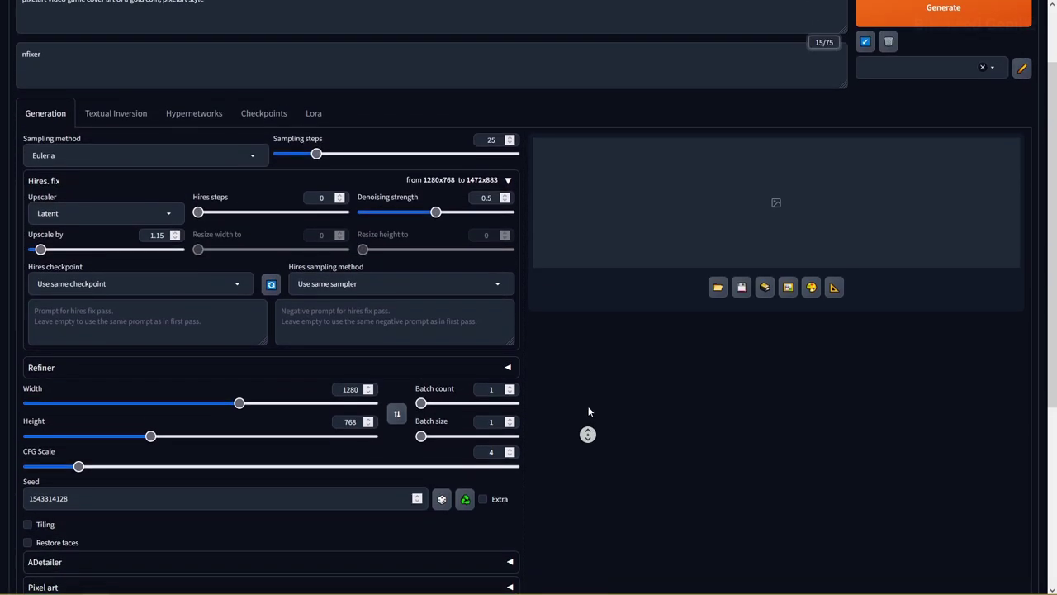
pyautogui.middleClick(579, 338)
pyautogui.hotkey('ctrl', 'Return')
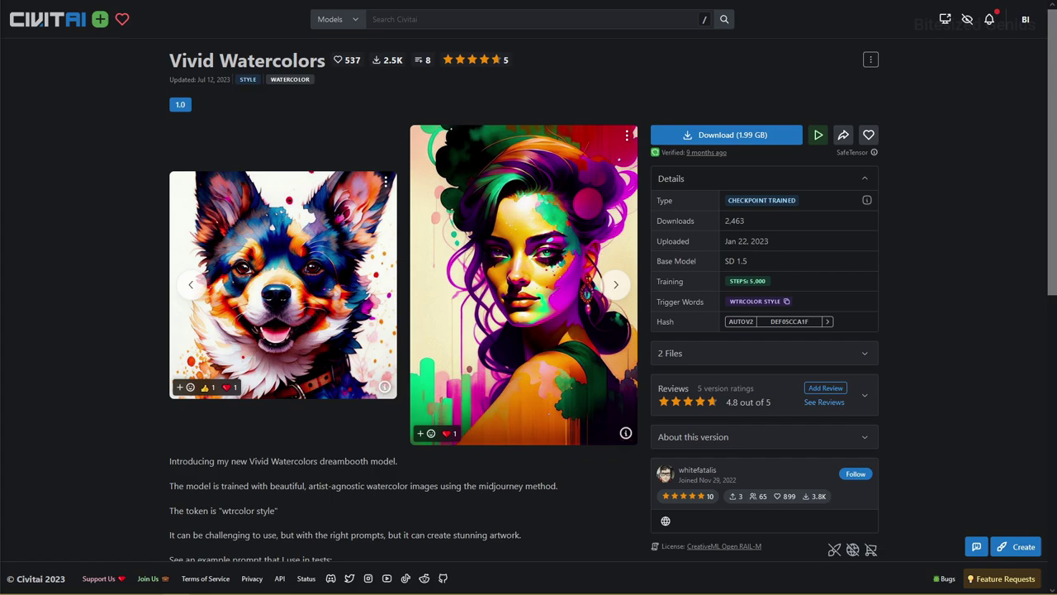
# Page through the Vivid Watercolors sample images on Civitai
pyautogui.click(615, 285)
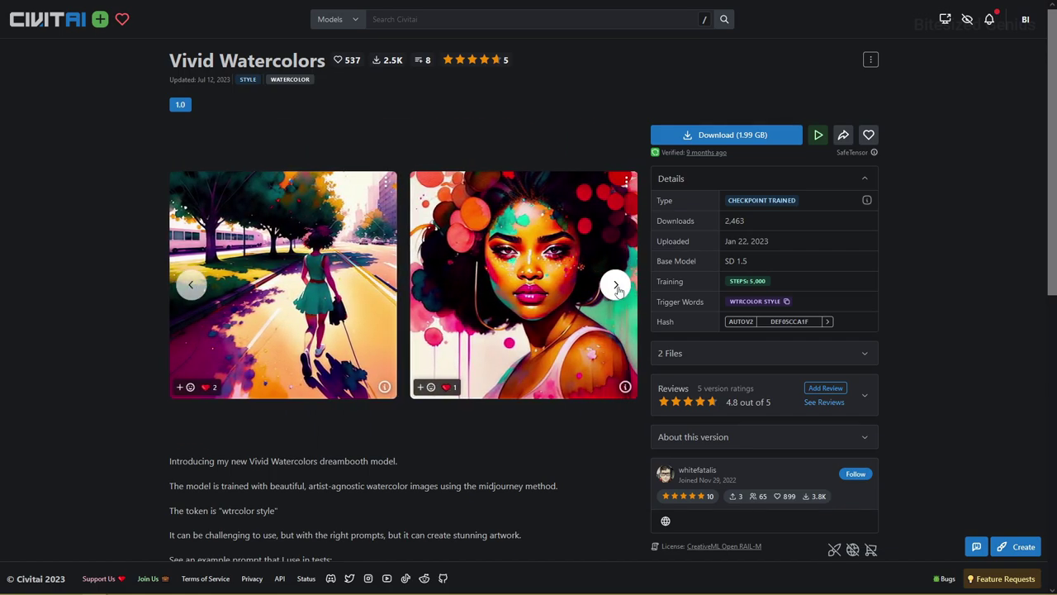
pyautogui.click(616, 285)
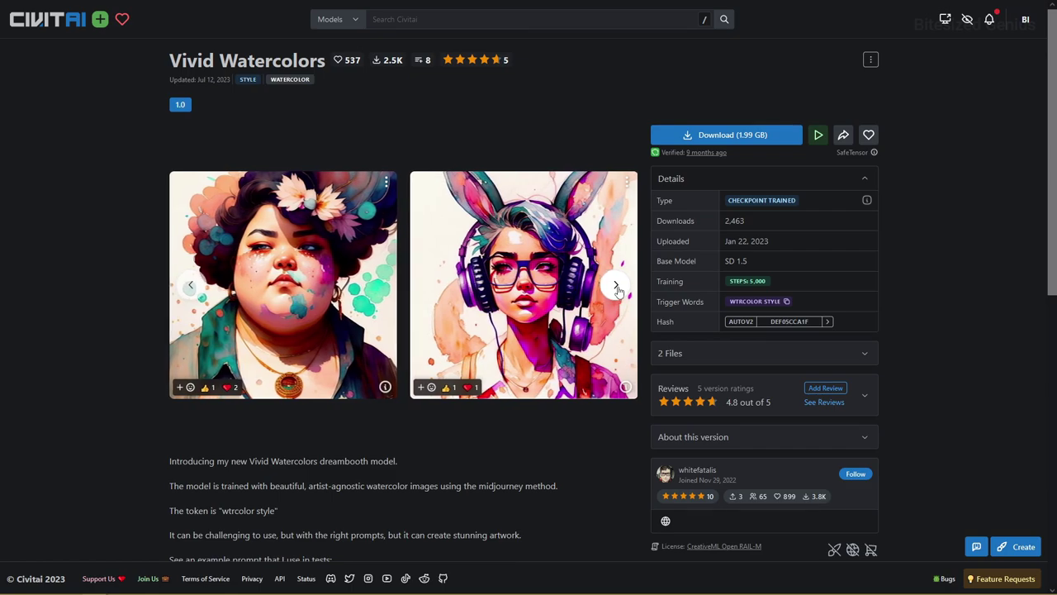
pyautogui.click(616, 286)
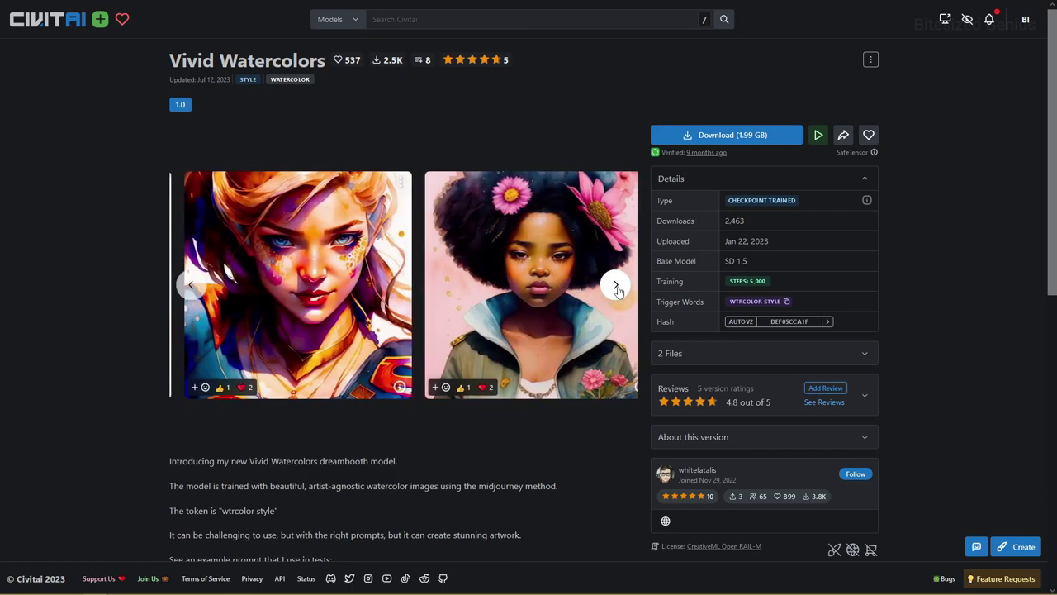
# Expand the Vivid Watercolors description to read its example prompt
pyautogui.scroll(-4, 397, 341)
pyautogui.click(188, 294)
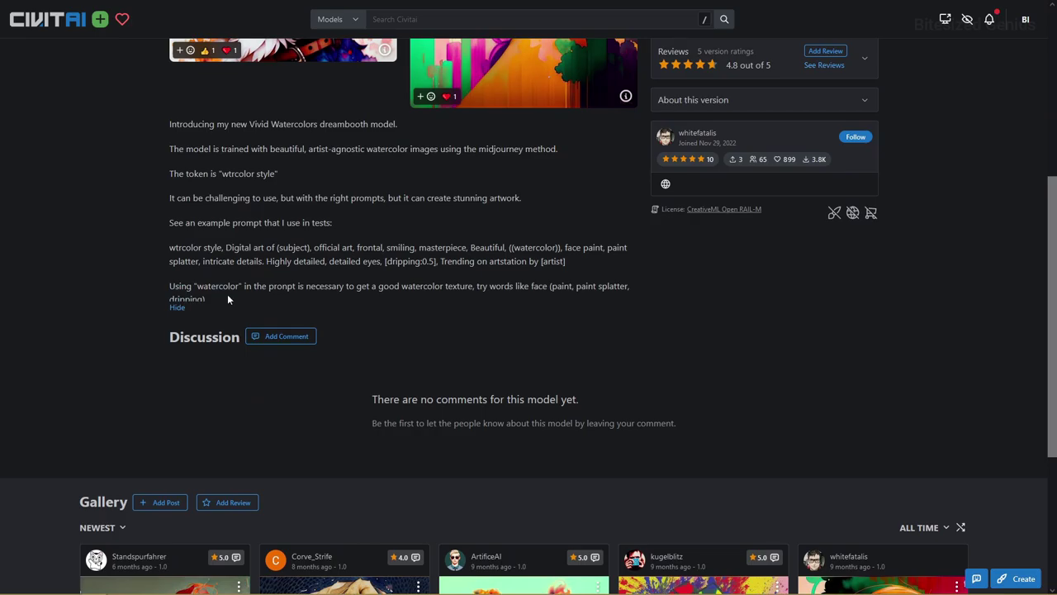
pyautogui.scroll(1, 227, 294)
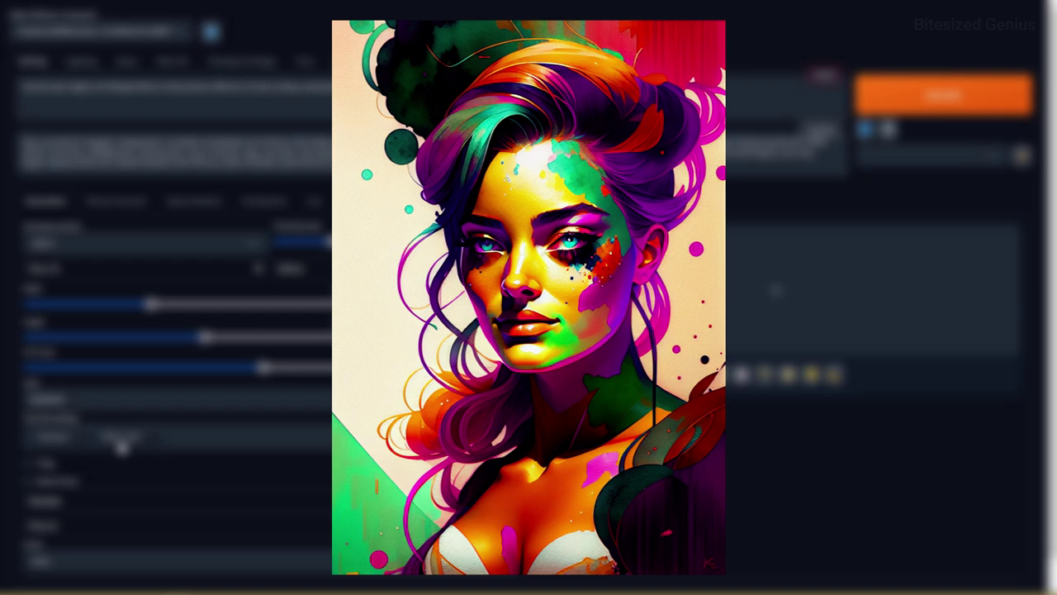
# Generate the vividWatercolors_10 portrait of a woman covered in colourful paint splashes
pyautogui.click(948, 103)
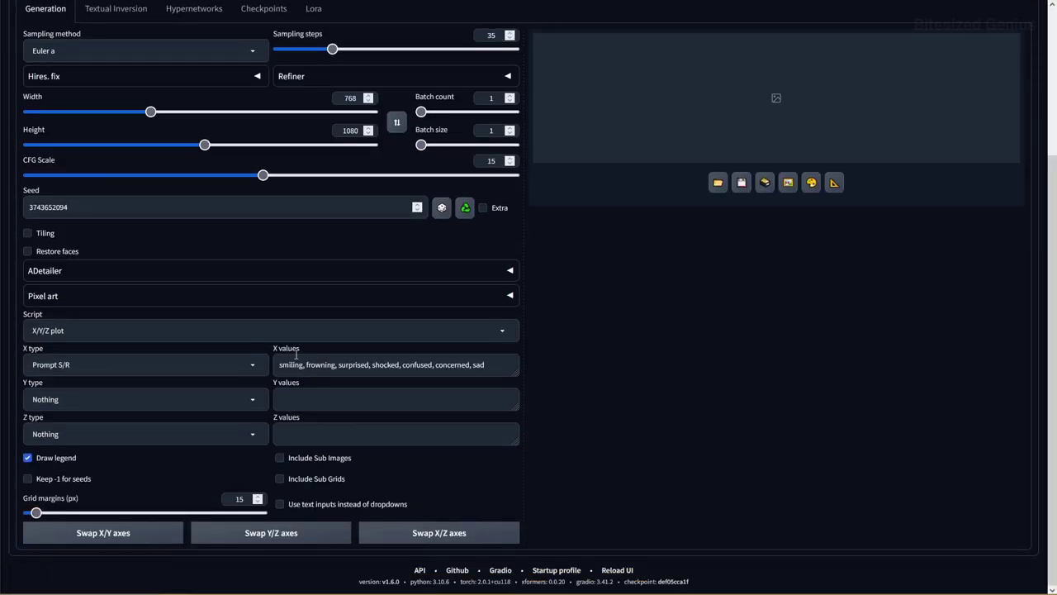
# Render the watercolor expression grid from smiling through sad
pyautogui.scroll(3, 295, 388)
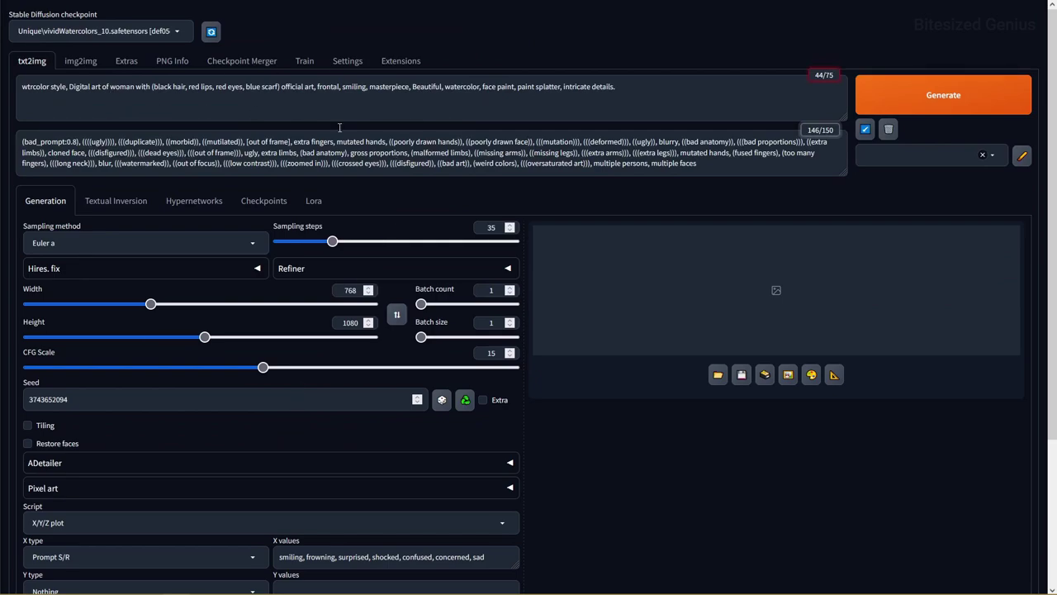
pyautogui.click(954, 99)
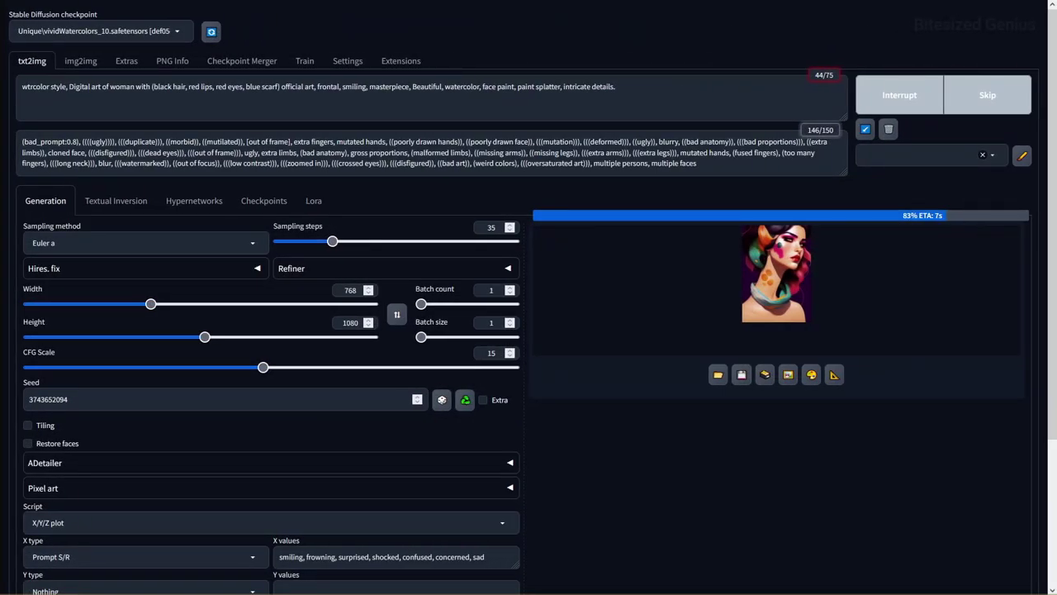
# Generate the watercolor art-style comparison grid, then the forest, pyramid and river grid
pyautogui.scroll(-3, 391, 350)
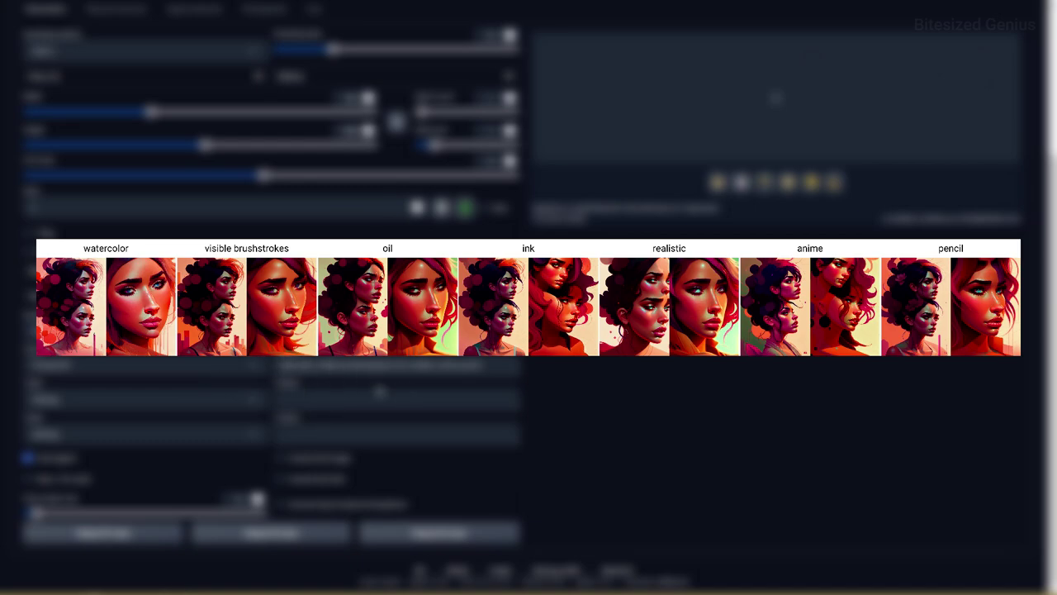
pyautogui.scroll(5, 353, 80)
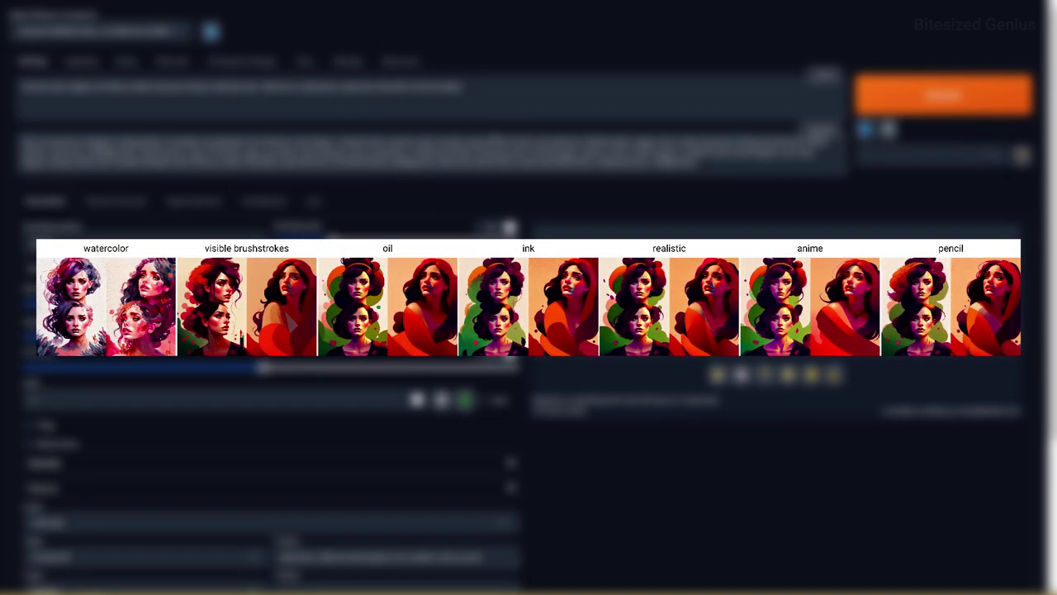
pyautogui.click(952, 104)
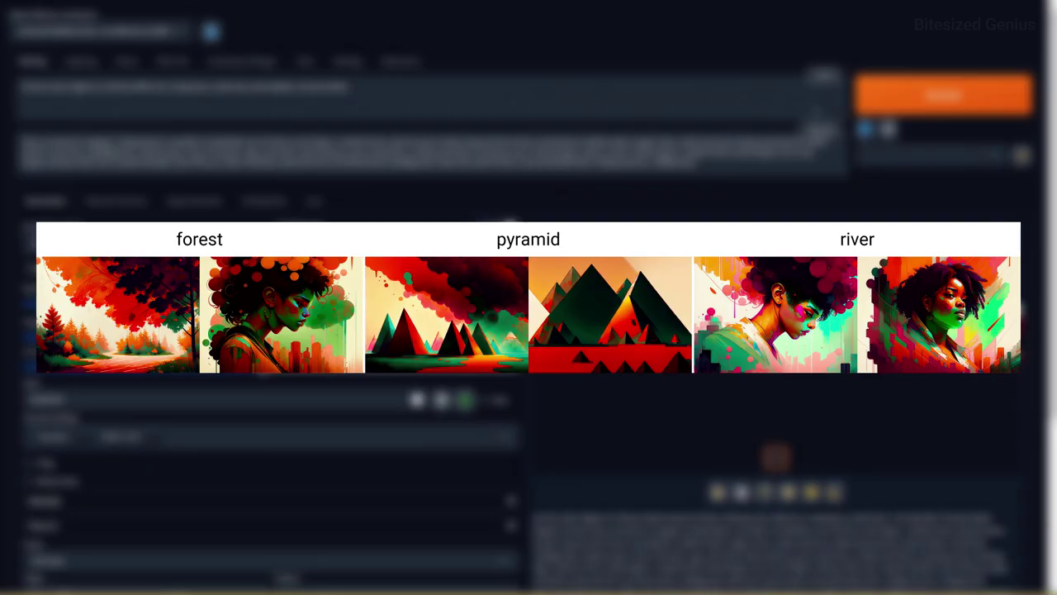
pyautogui.hotkey('ctrl', 'Return')
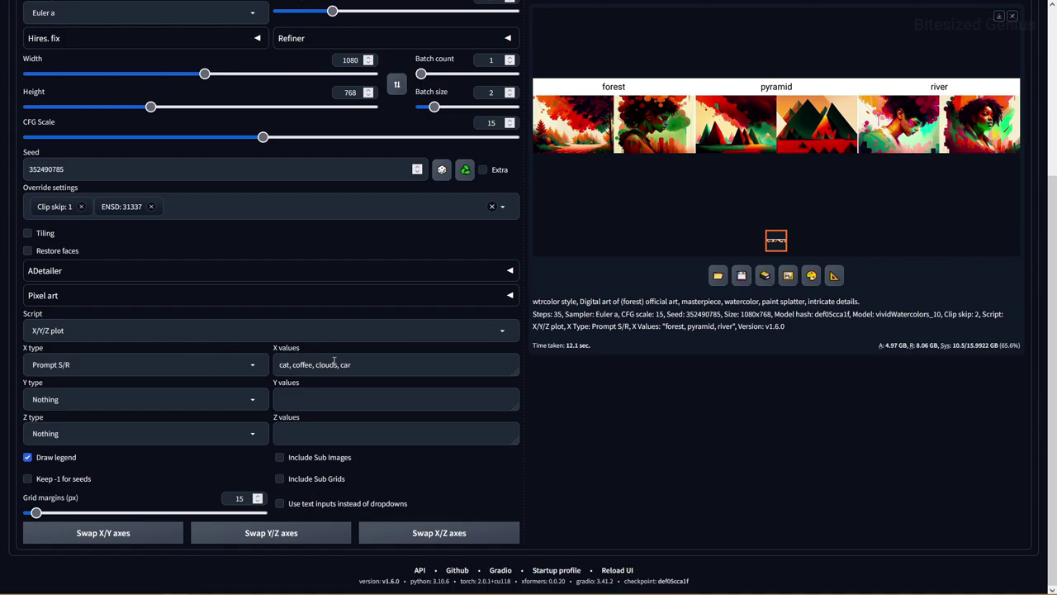
# Generate the watercolor comparison grid for cat, coffee, clouds and car
pyautogui.scroll(1, 631, 397)
pyautogui.scroll(2, 632, 420)
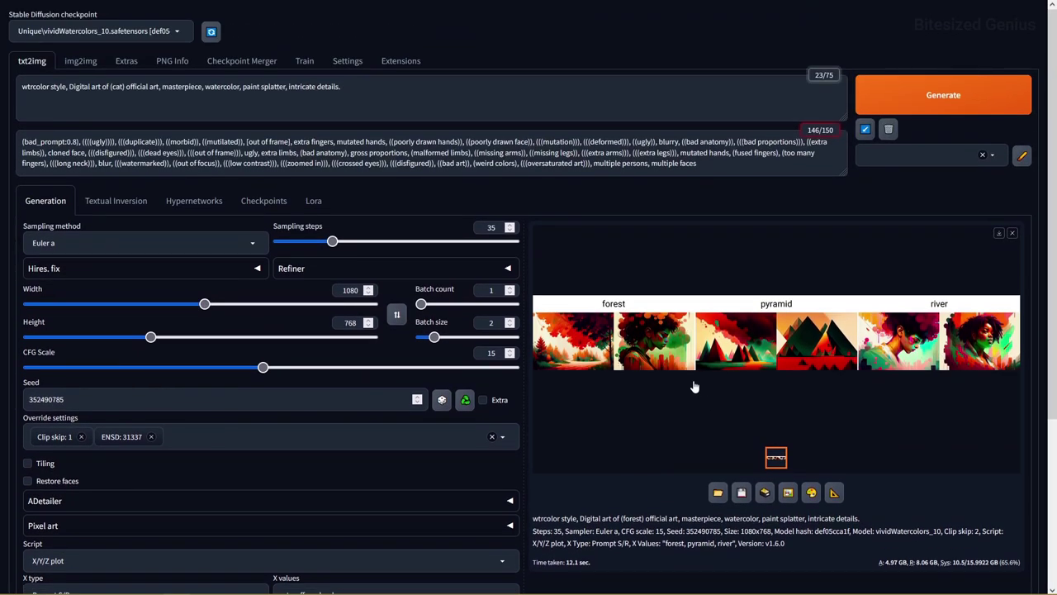
pyautogui.click(945, 97)
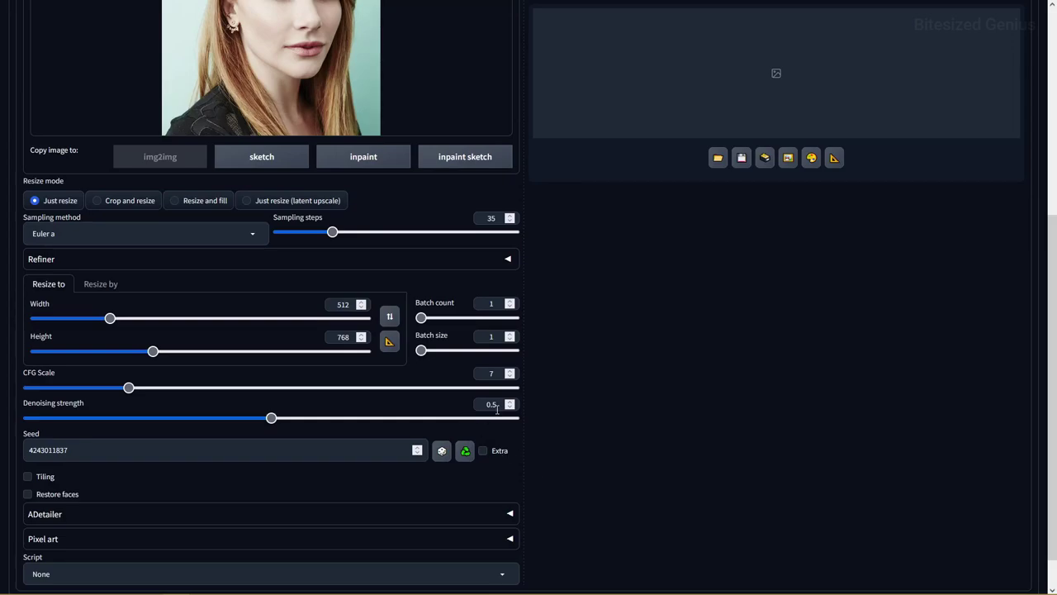
# Switch resize mode to Crop and resize and generate a watercolor version of the portrait photo
pyautogui.scroll(2, 467, 413)
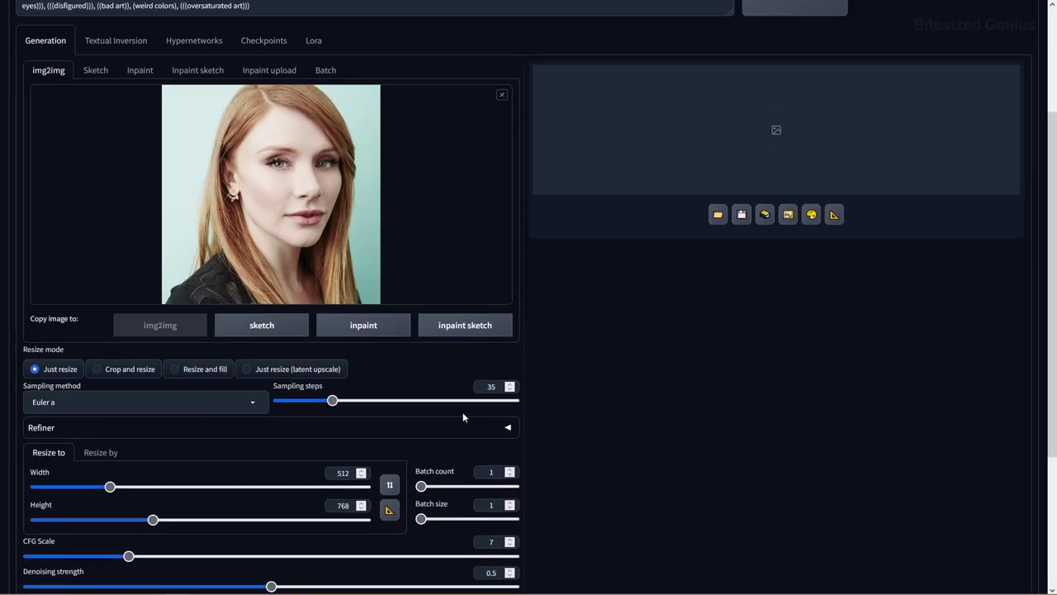
pyautogui.scroll(1, 430, 417)
pyautogui.click(126, 426)
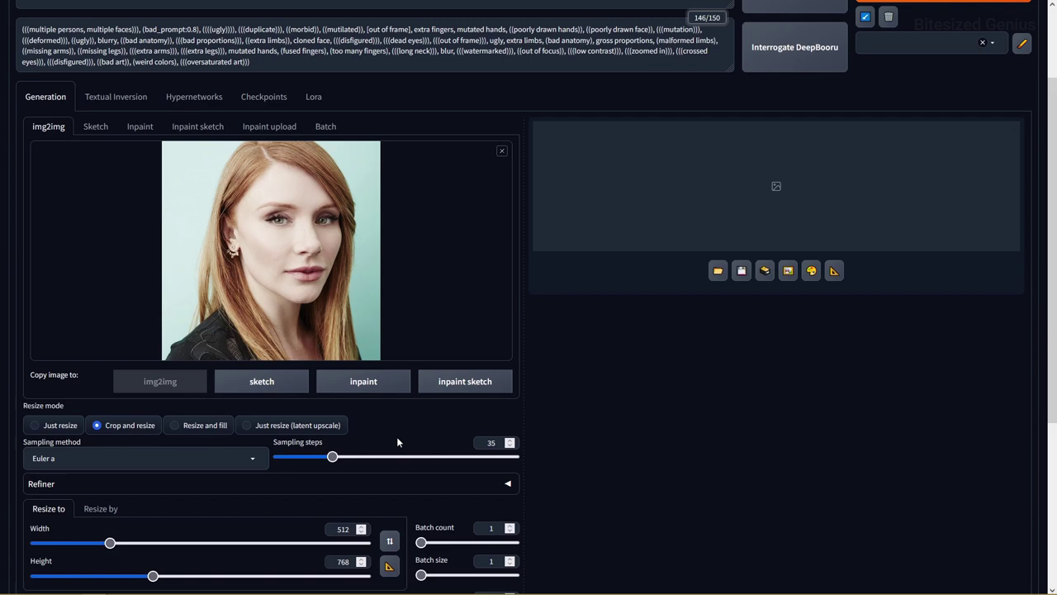
pyautogui.scroll(2, 397, 442)
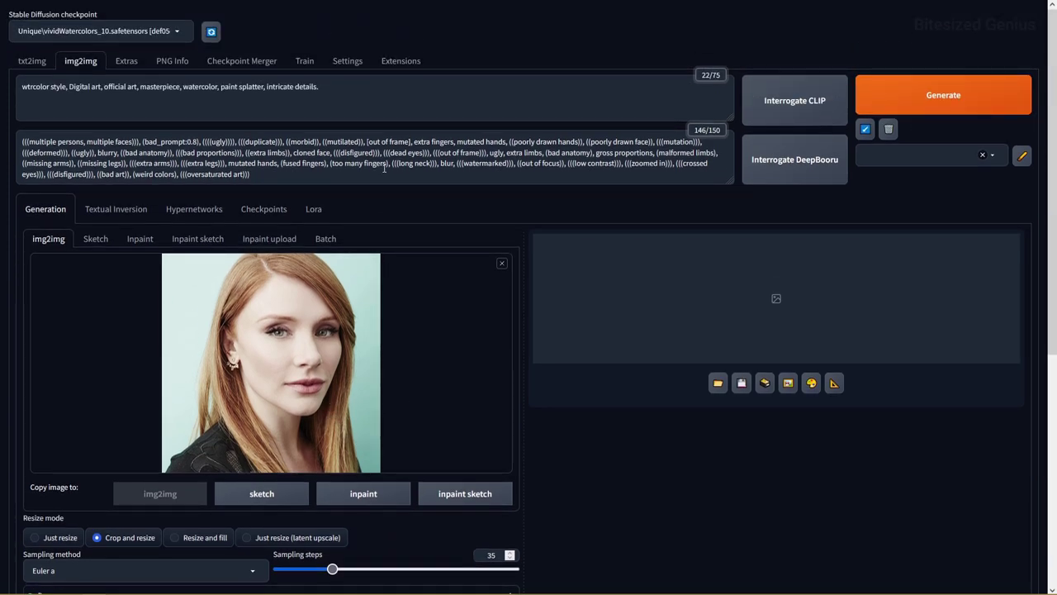
pyautogui.moveTo(323, 87); pyautogui.dragTo(124, 107)
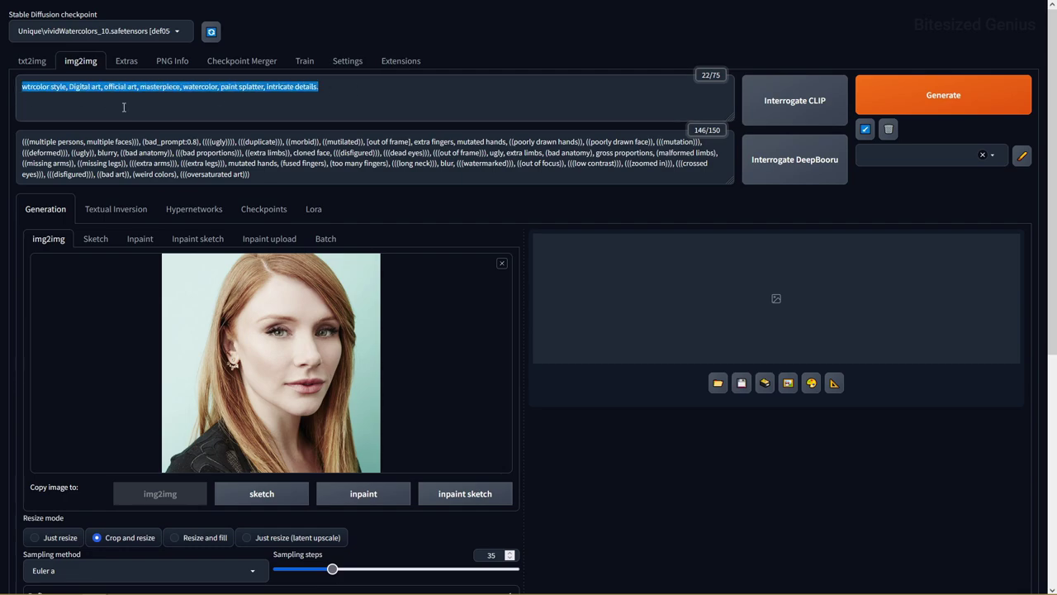
pyautogui.click(124, 107)
pyautogui.click(943, 100)
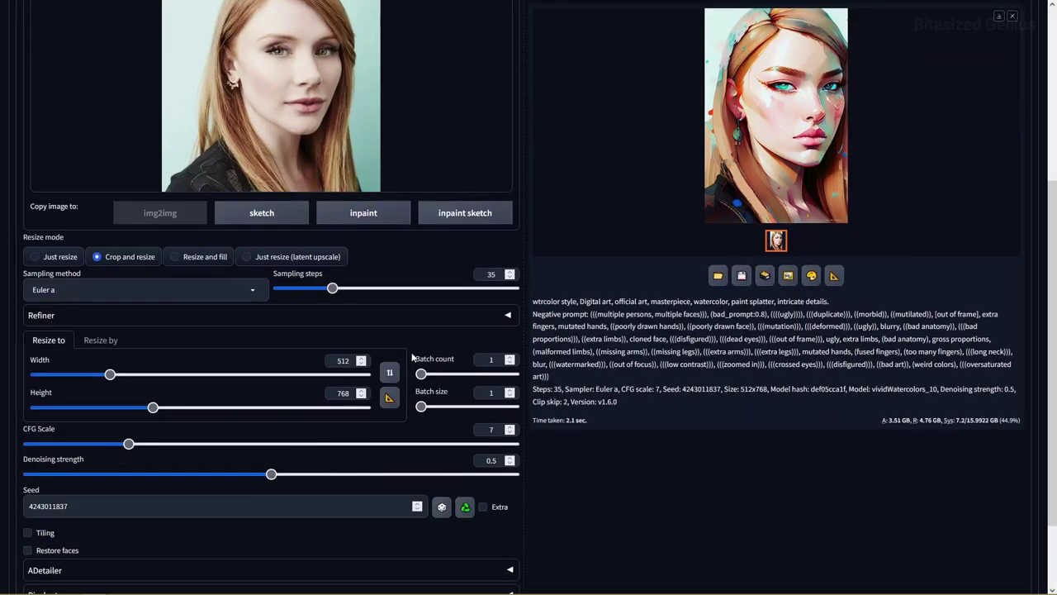
# Regenerate the watercolor portrait with denoising strength 0.75
pyautogui.doubleClick(492, 459)
pyautogui.write('0.75')
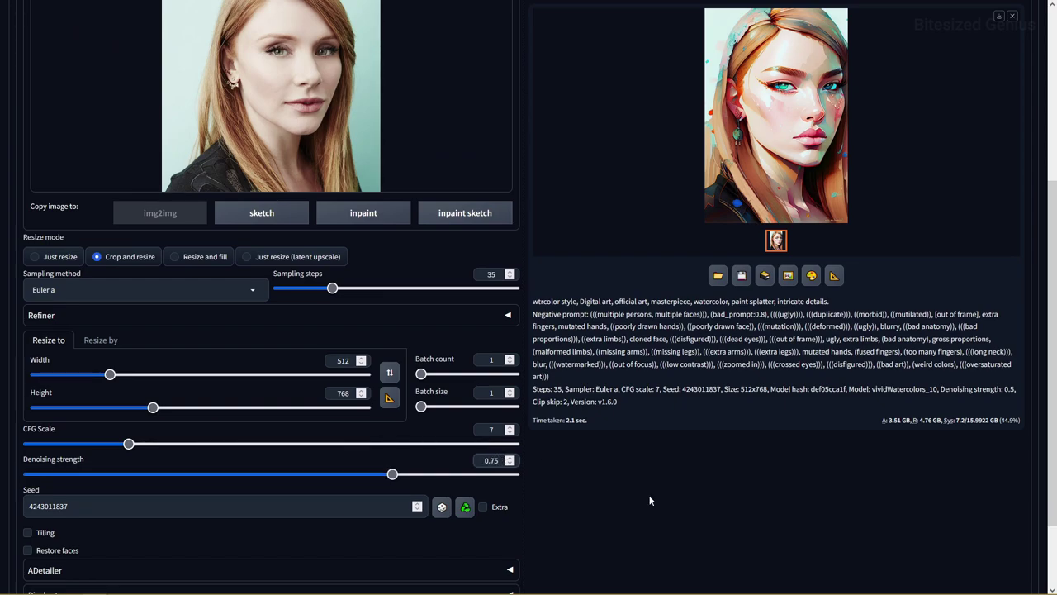
pyautogui.scroll(3, 650, 500)
pyautogui.click(923, 42)
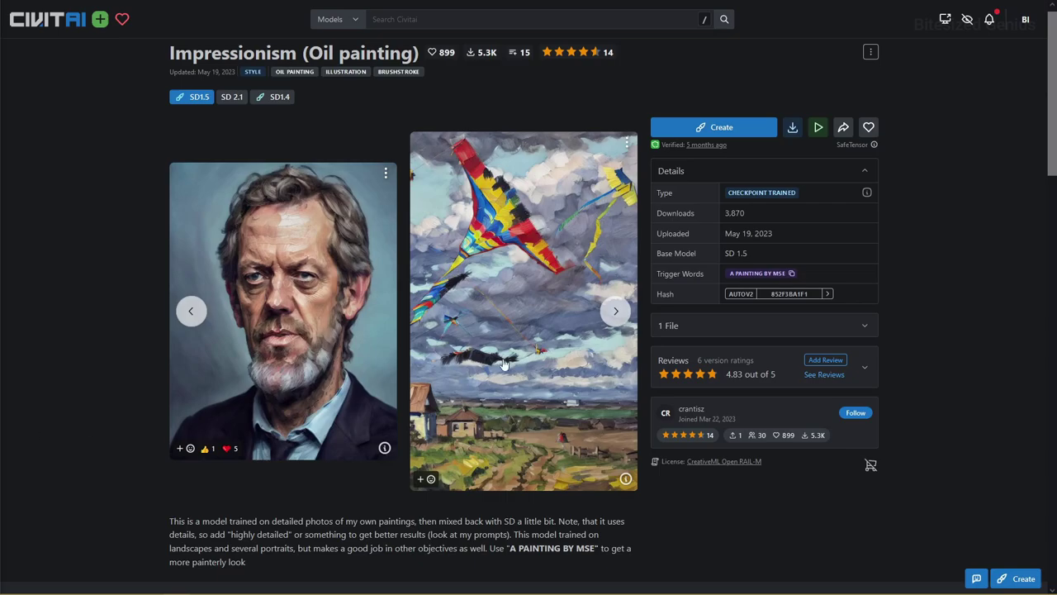
# Page through four more pairs of Impressionism (Oil painting) sample images in the carousel
pyautogui.click(616, 312)
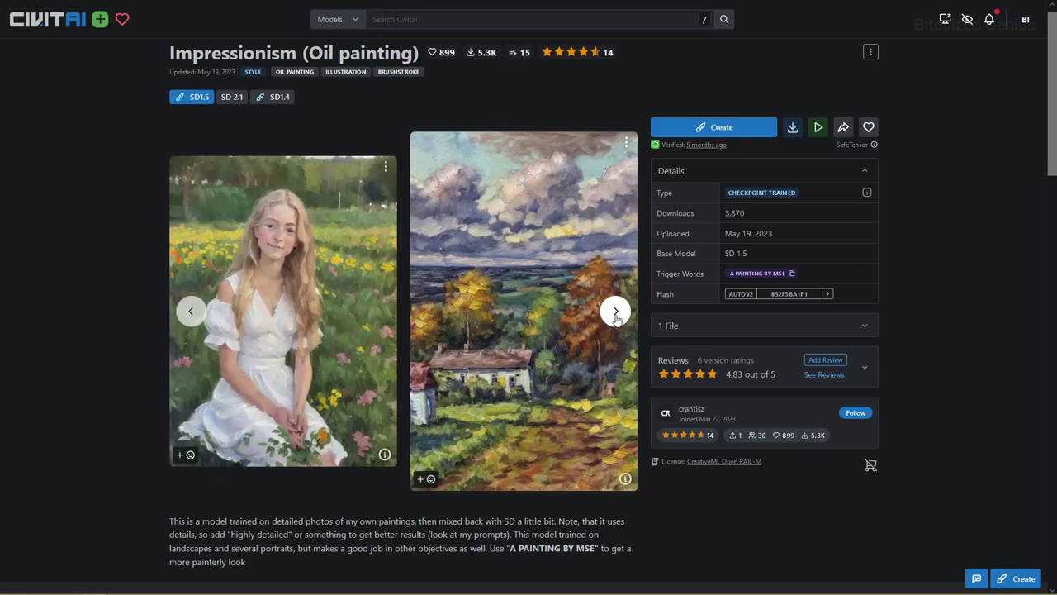
pyautogui.click(616, 312)
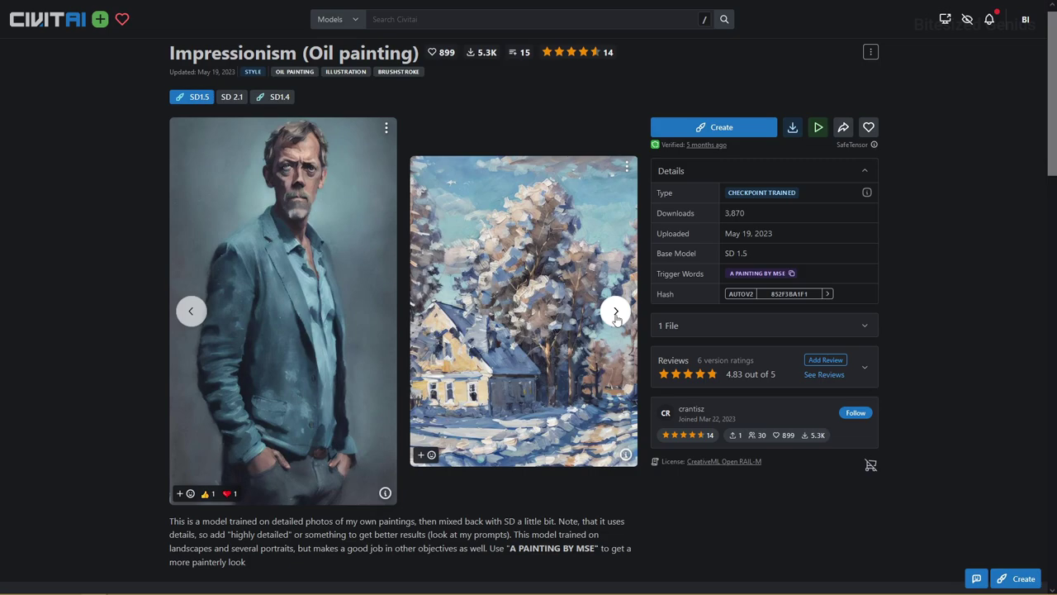
pyautogui.click(616, 312)
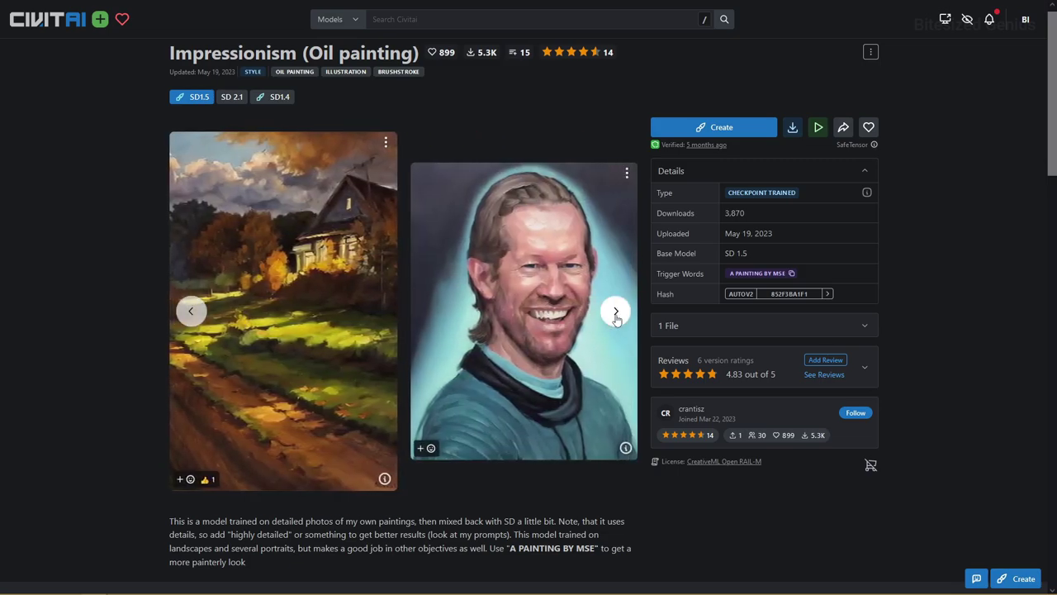
pyautogui.click(615, 314)
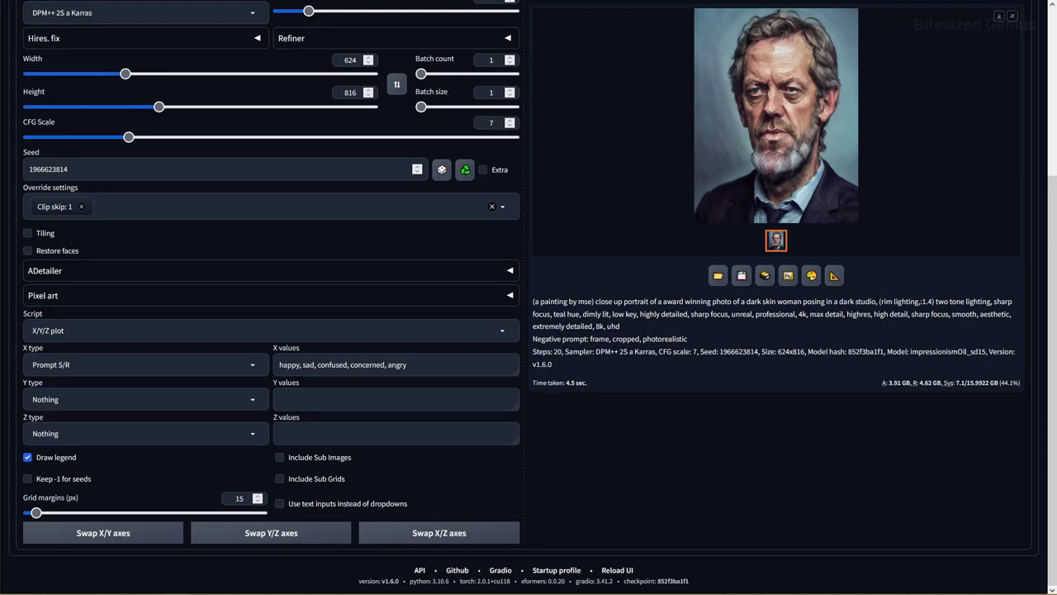
# Remove 'smiling' from the prompt and generate the happy, sad, confused, concerned, angry expression grid
pyautogui.middleClick(564, 445)
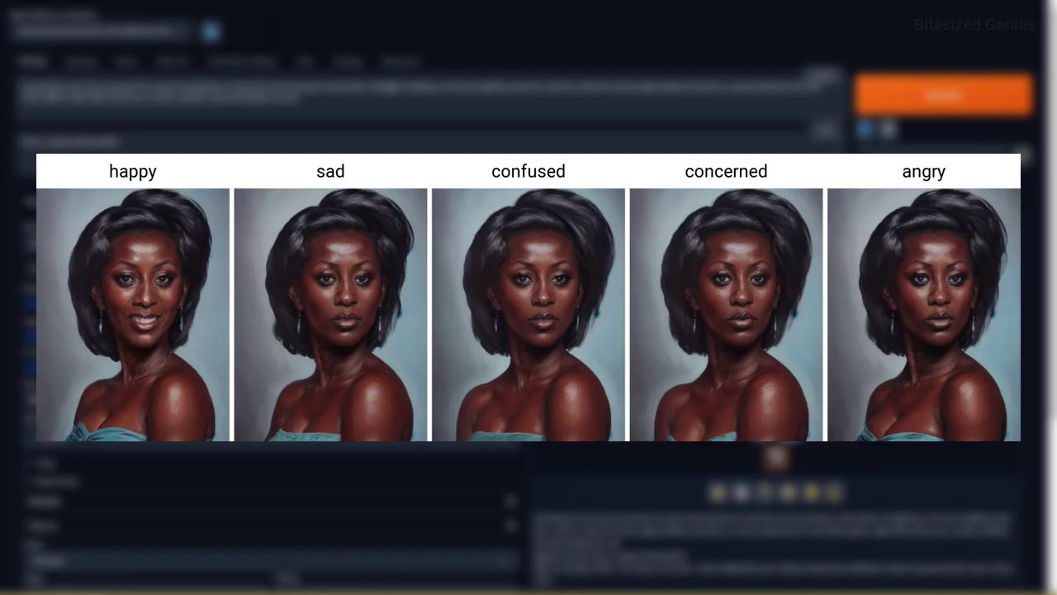
pyautogui.doubleClick(380, 87)
pyautogui.press('BackSpace')
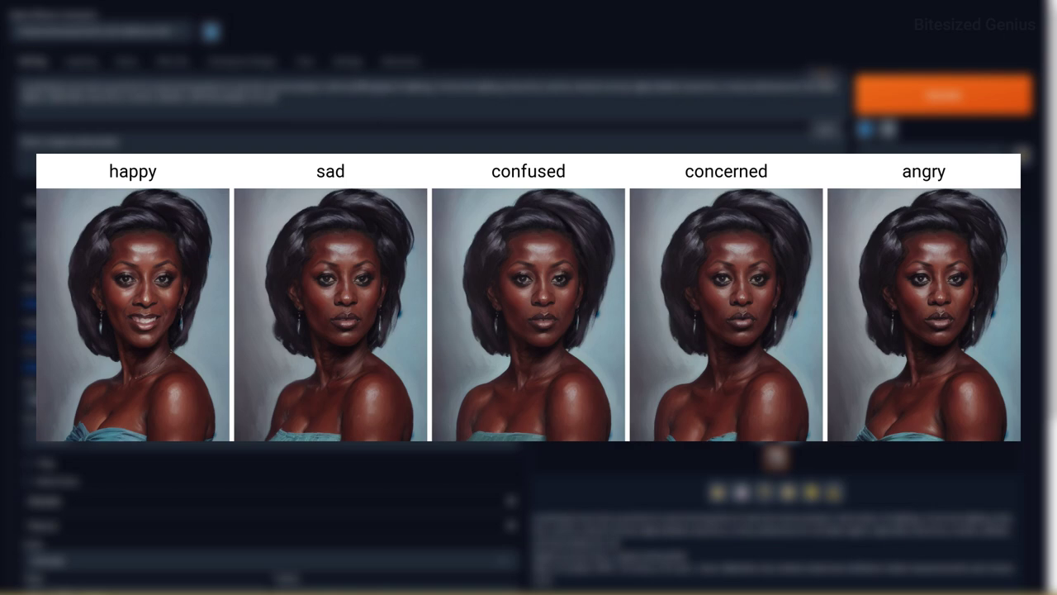
pyautogui.hotkey('ctrl', 'Return')
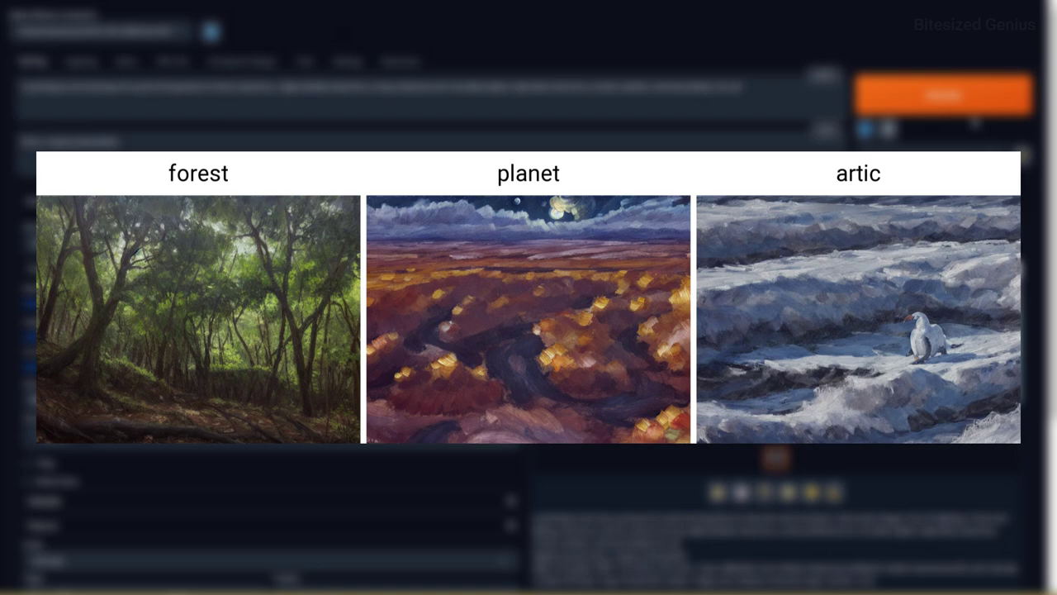
# Generate the impressionist landscape grid with Prompt S/R values forest, planet, artic
pyautogui.hotkey('ctrl', 'Return')
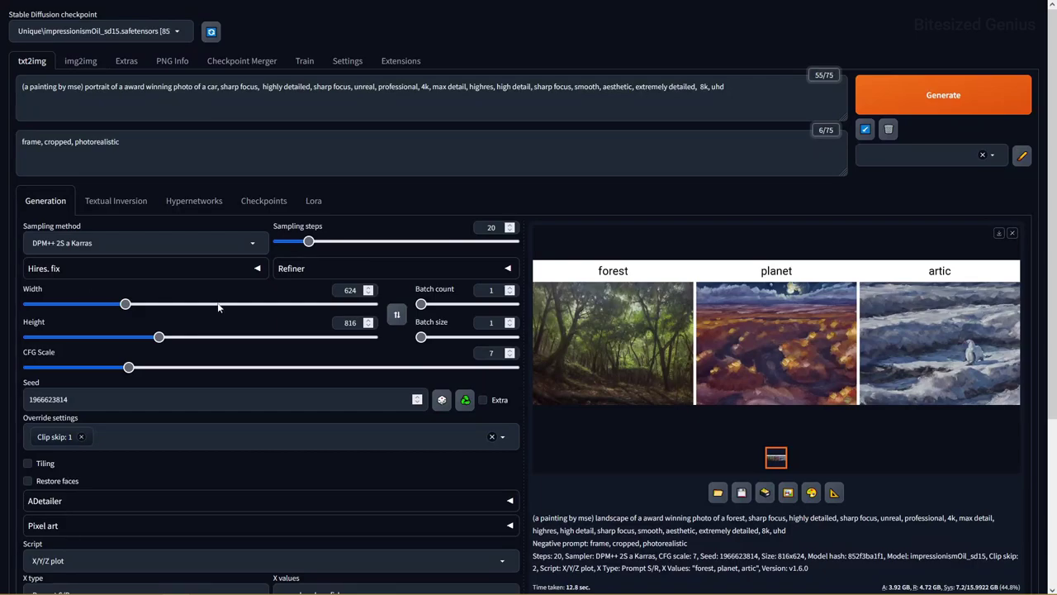
# Generate the oil-painting X/Y/Z grid for car, cake, glass and fish
pyautogui.scroll(-3, 221, 308)
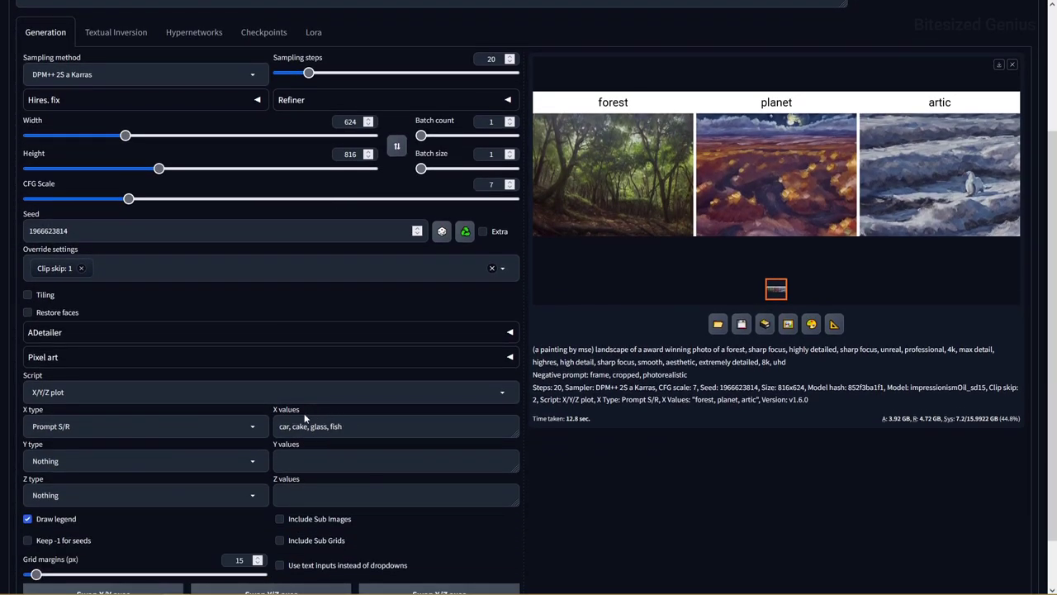
pyautogui.scroll(2, 615, 355)
pyautogui.scroll(1, 616, 355)
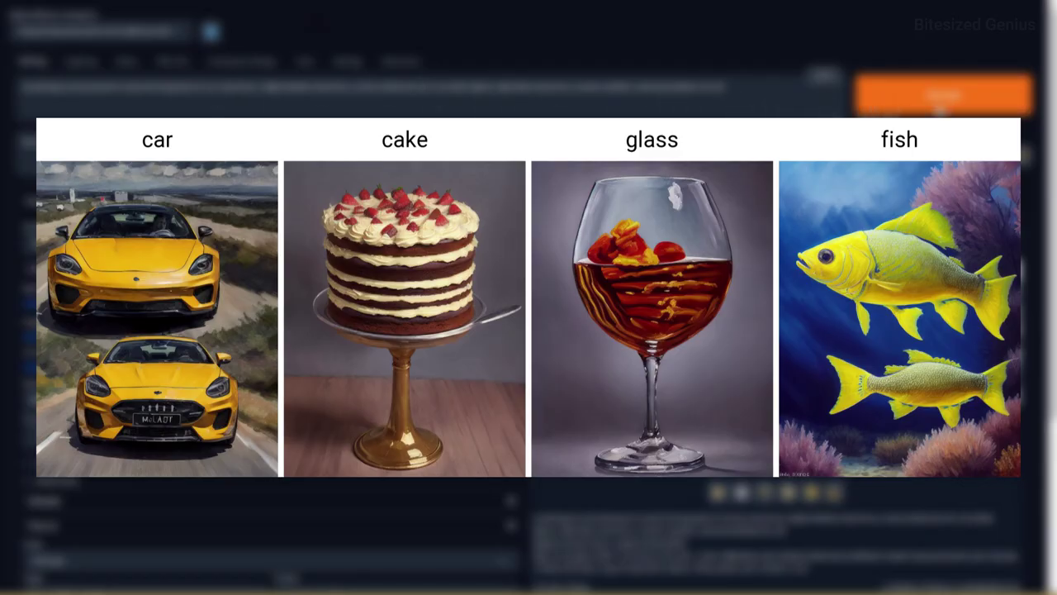
pyautogui.click(941, 107)
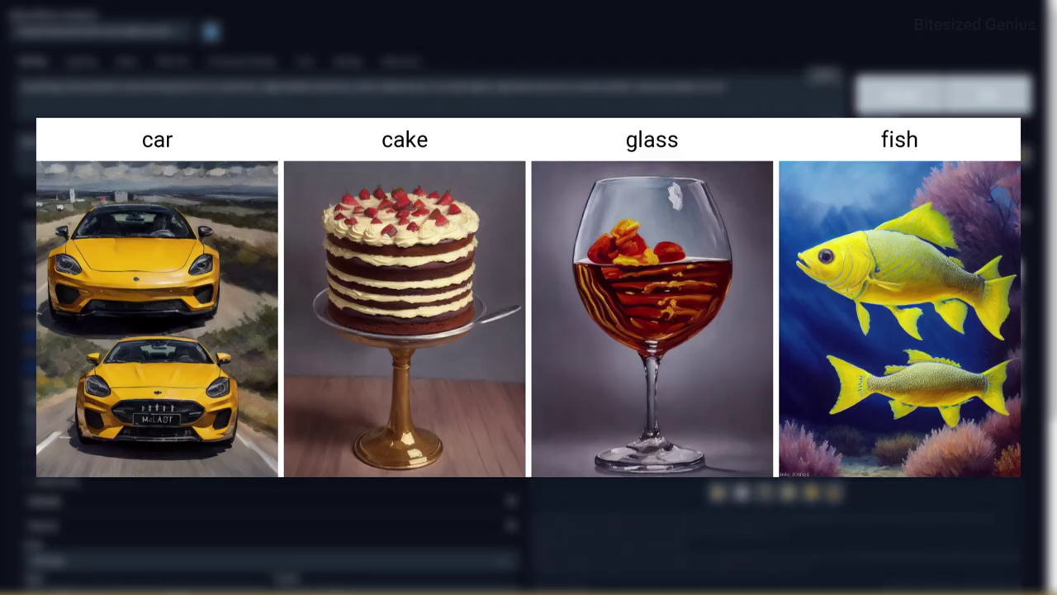